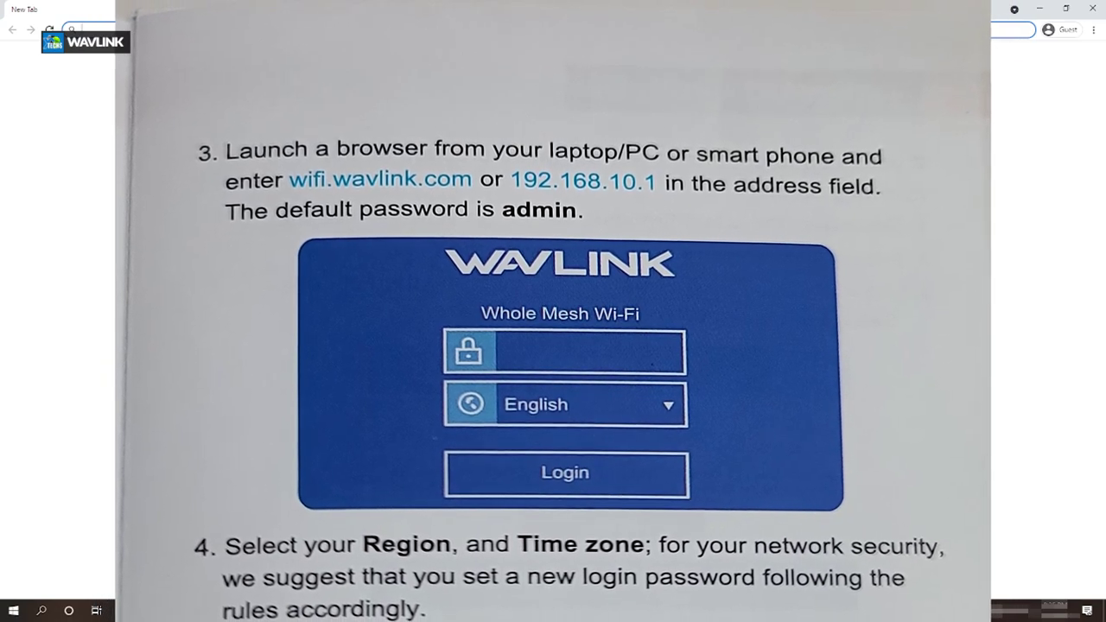
# Load the router admin address 192.168.10.1 in Chrome
pyautogui.write('192.1')
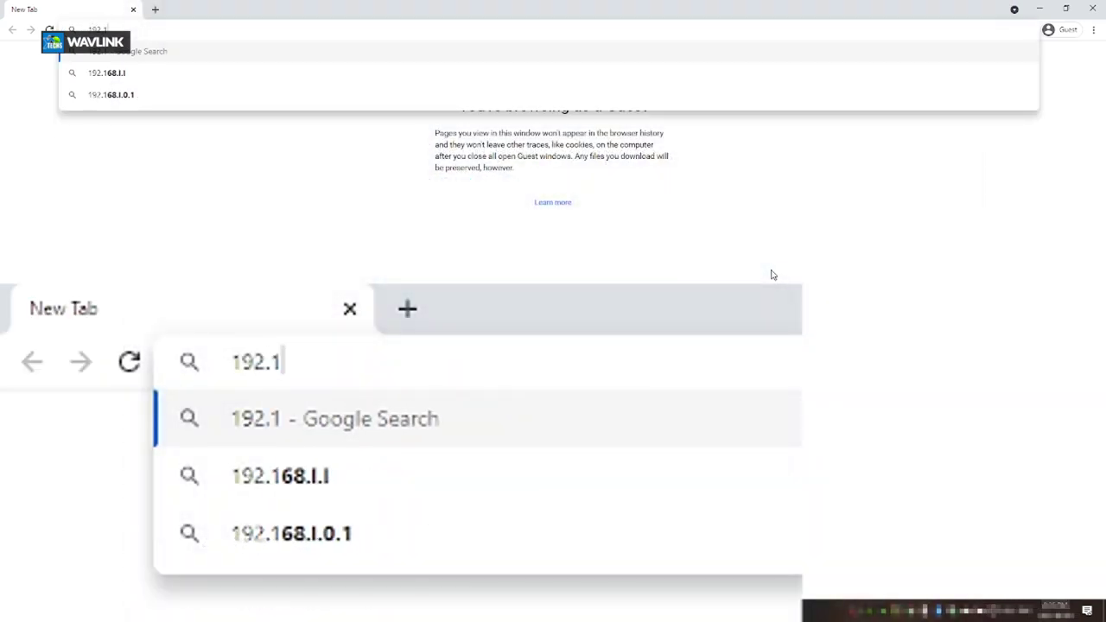
pyautogui.write('68.10.1')
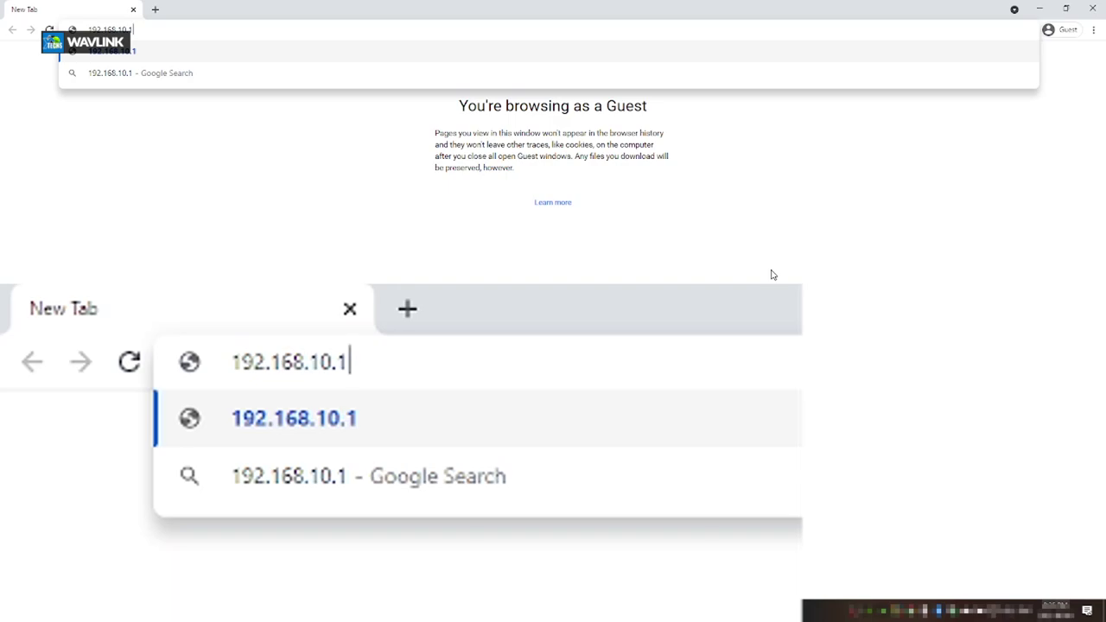
pyautogui.press('Return')
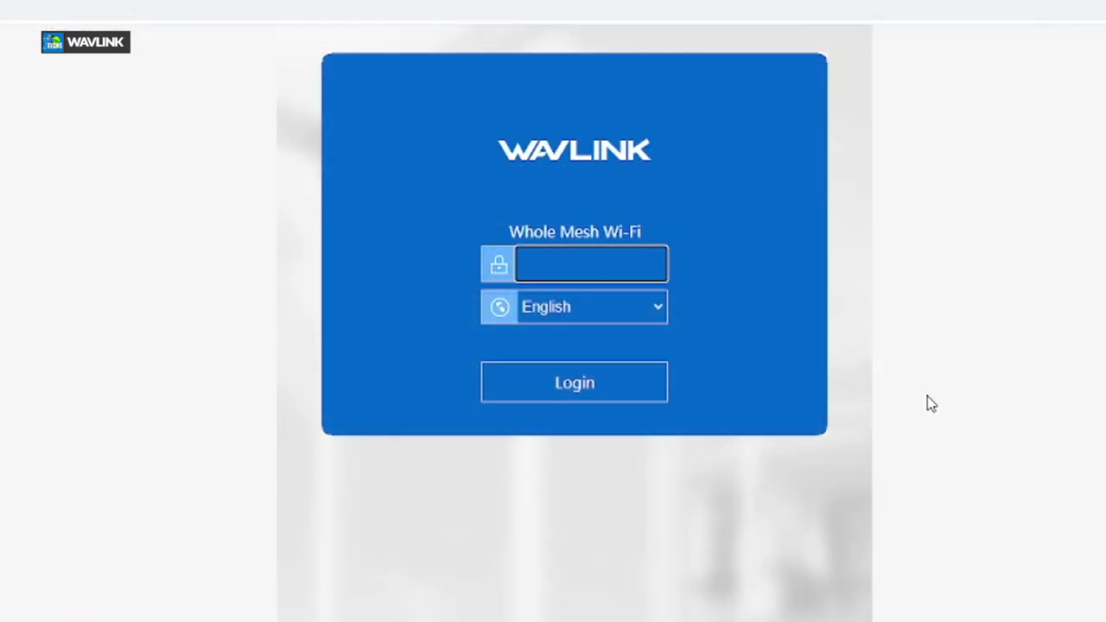
# Log in to the router admin with its default password
pyautogui.press('Return')
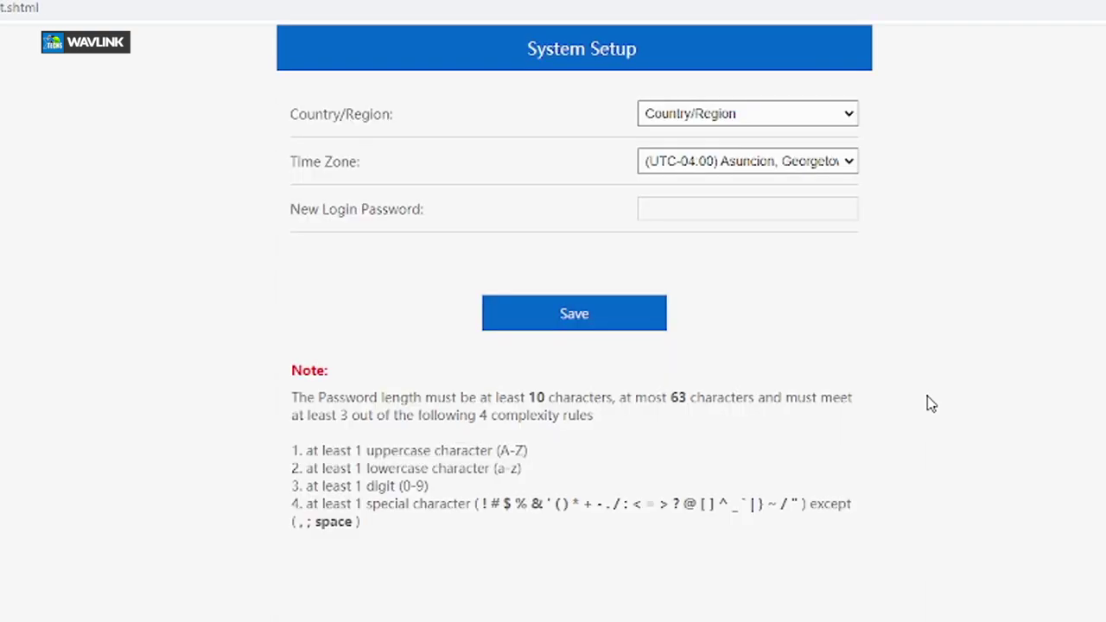
# Set Country/Region to GLOBAL and Time Zone to UTC-05:00 Bogota
pyautogui.click(769, 116)
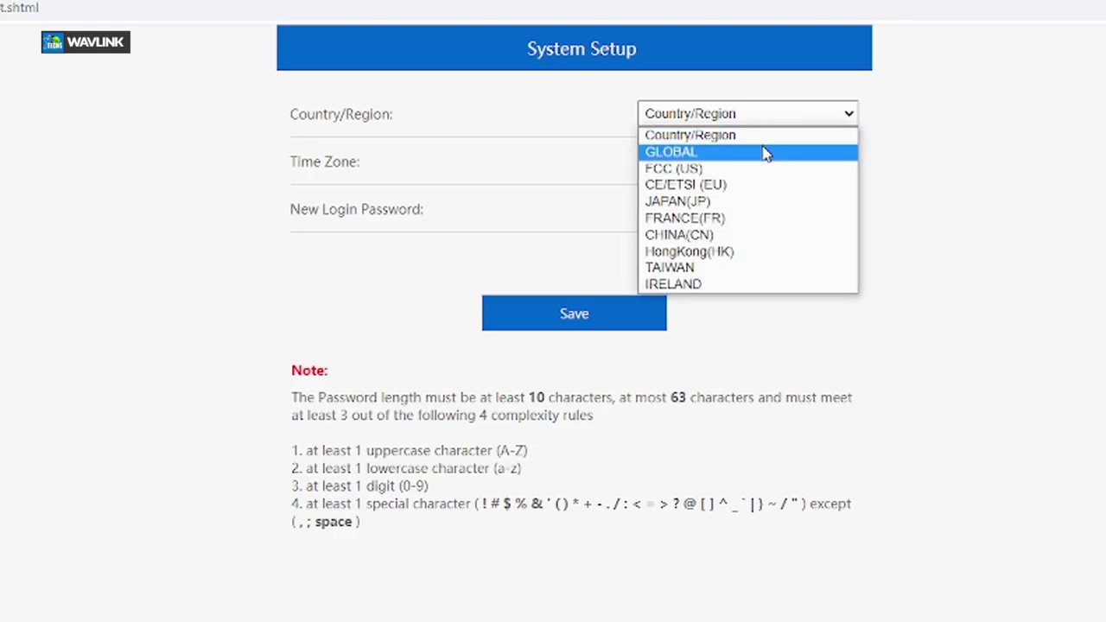
pyautogui.click(765, 153)
pyautogui.click(773, 166)
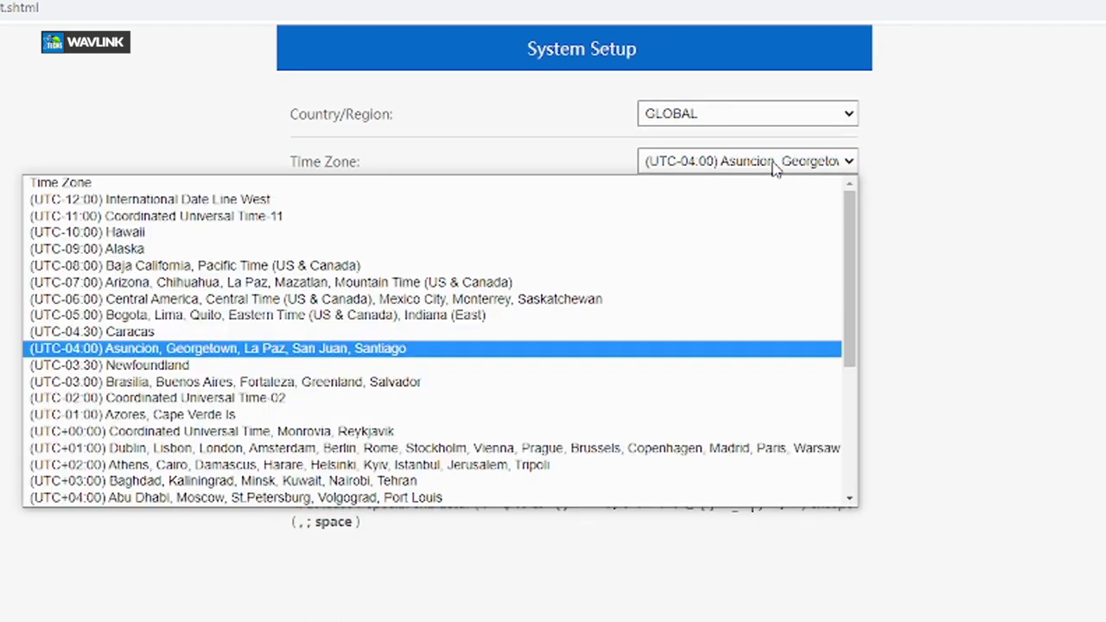
pyautogui.click(587, 317)
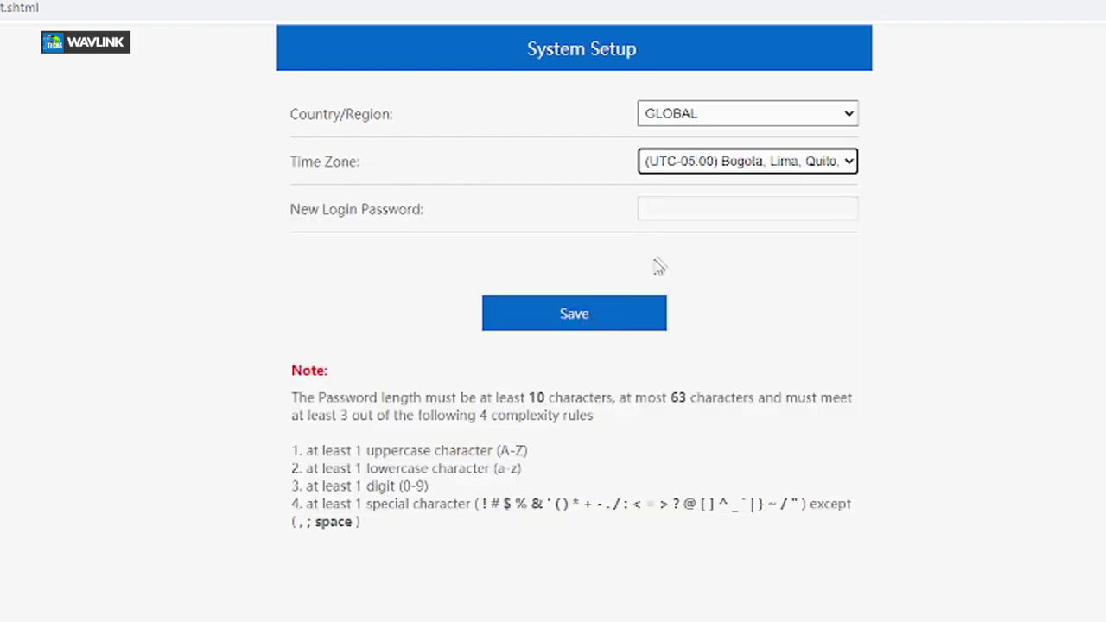
# Enter and confirm a new login password, then save the system setup
pyautogui.click(696, 210)
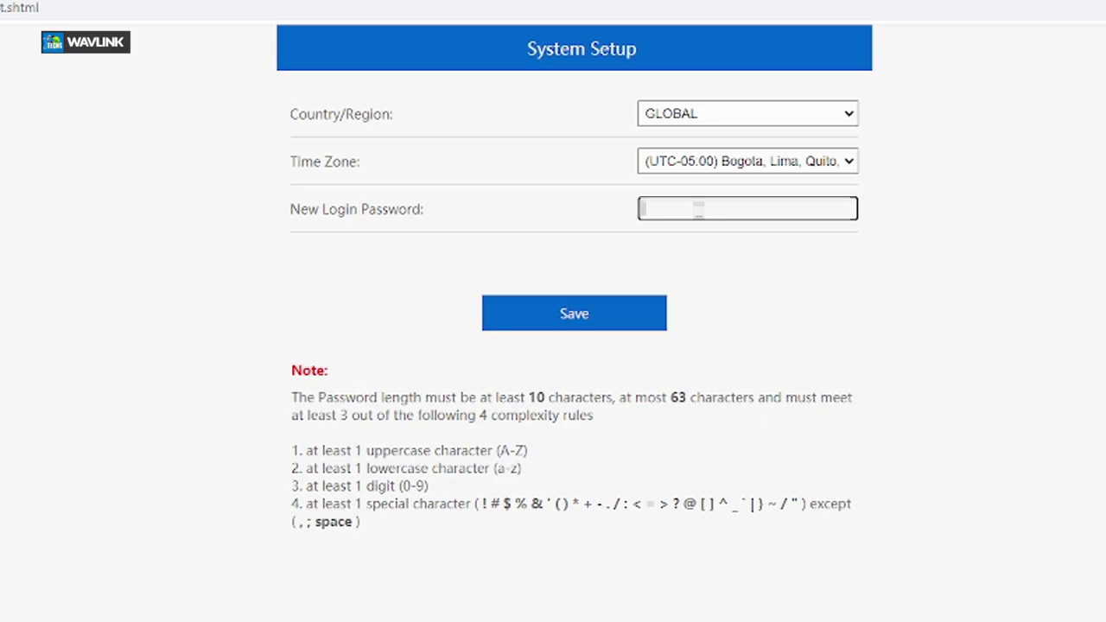
pyautogui.write('•••••••••')
pyautogui.write('••')
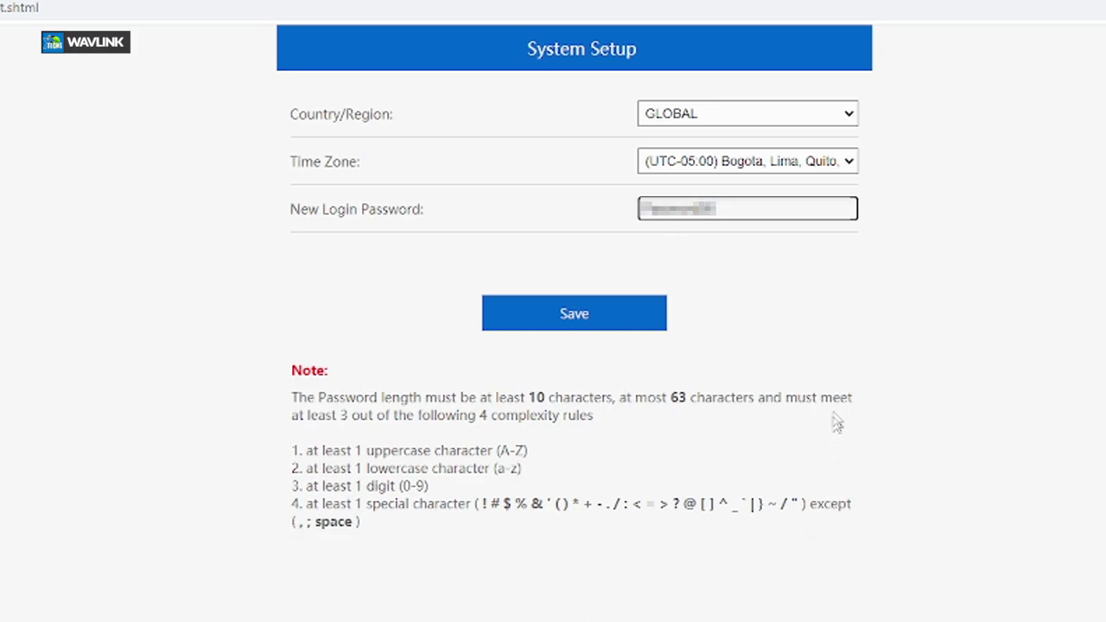
pyautogui.write('••••••••••')
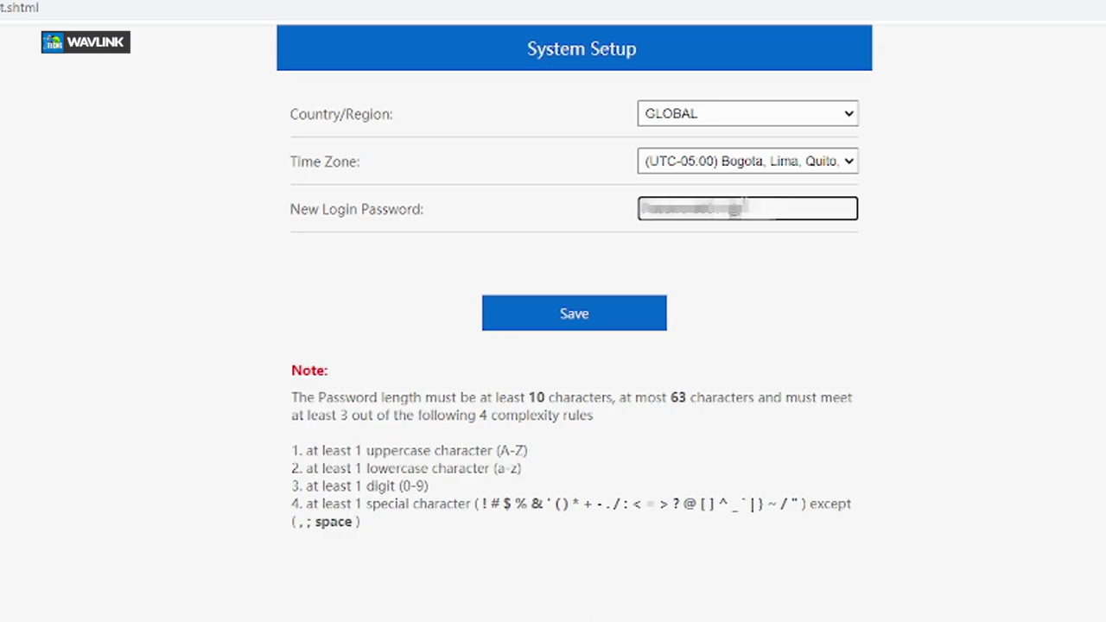
pyautogui.click(586, 322)
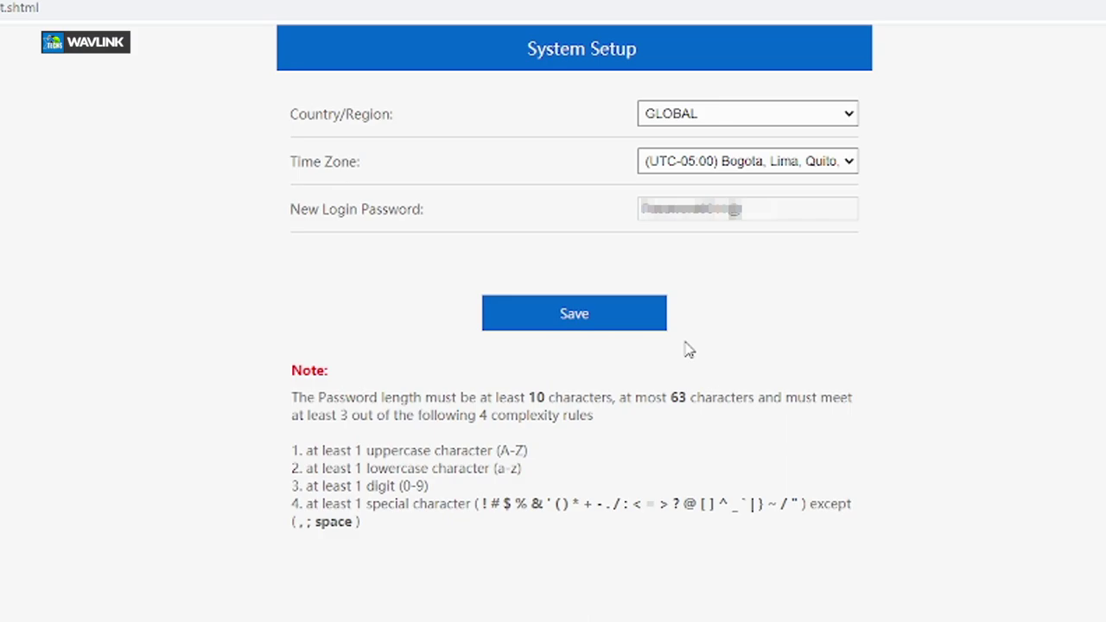
pyautogui.click(580, 324)
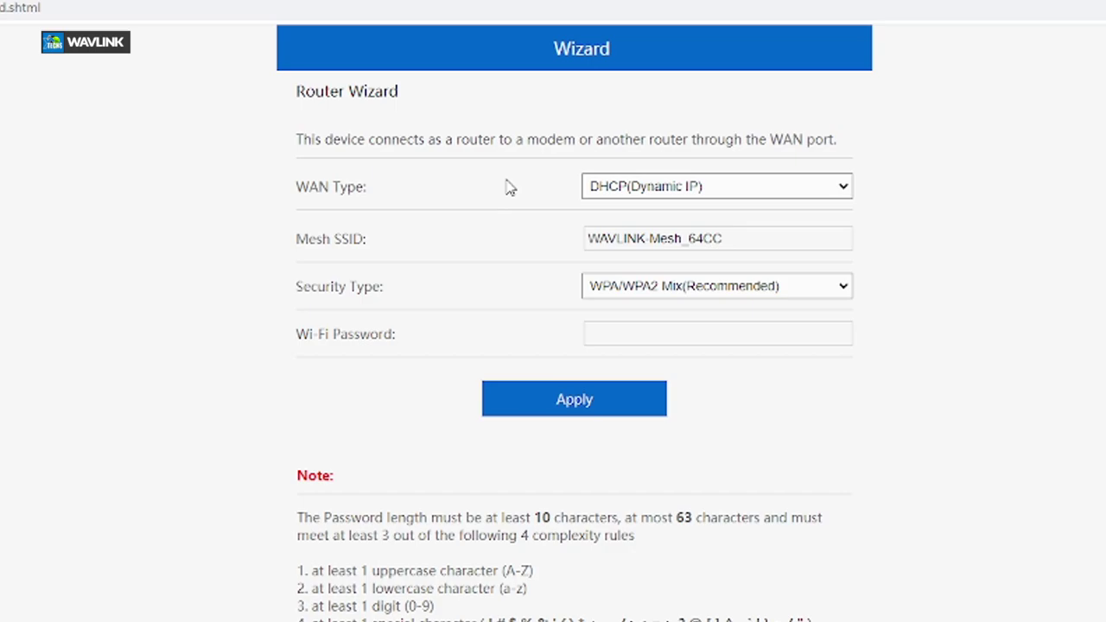
# Keep the WAN connection type as DHCP (Dynamic IP)
pyautogui.click(625, 192)
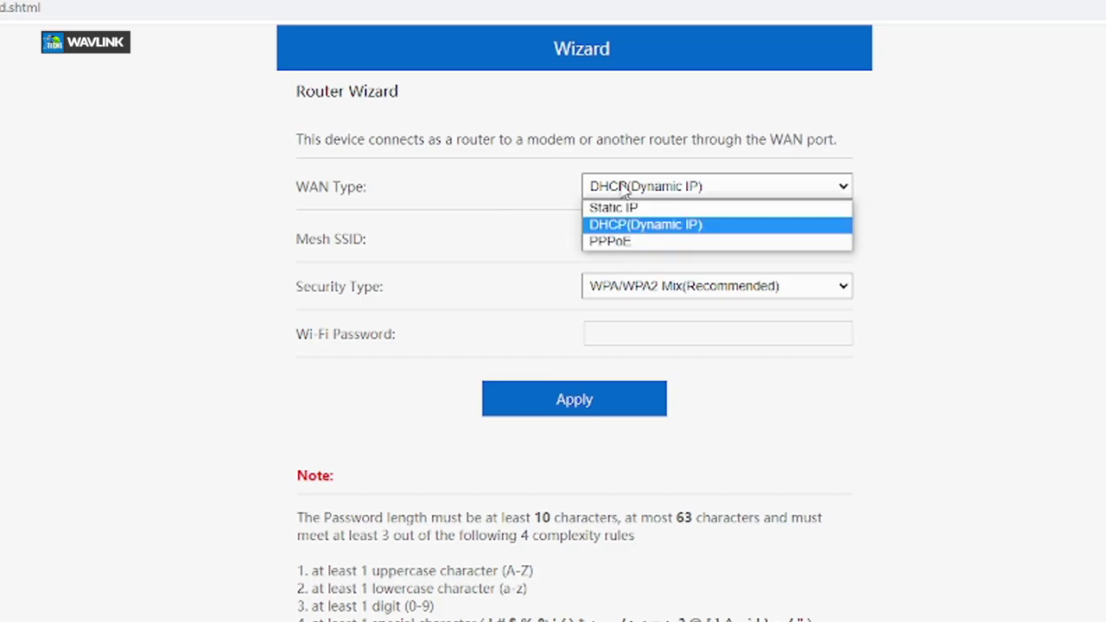
pyautogui.click(650, 211)
pyautogui.click(657, 196)
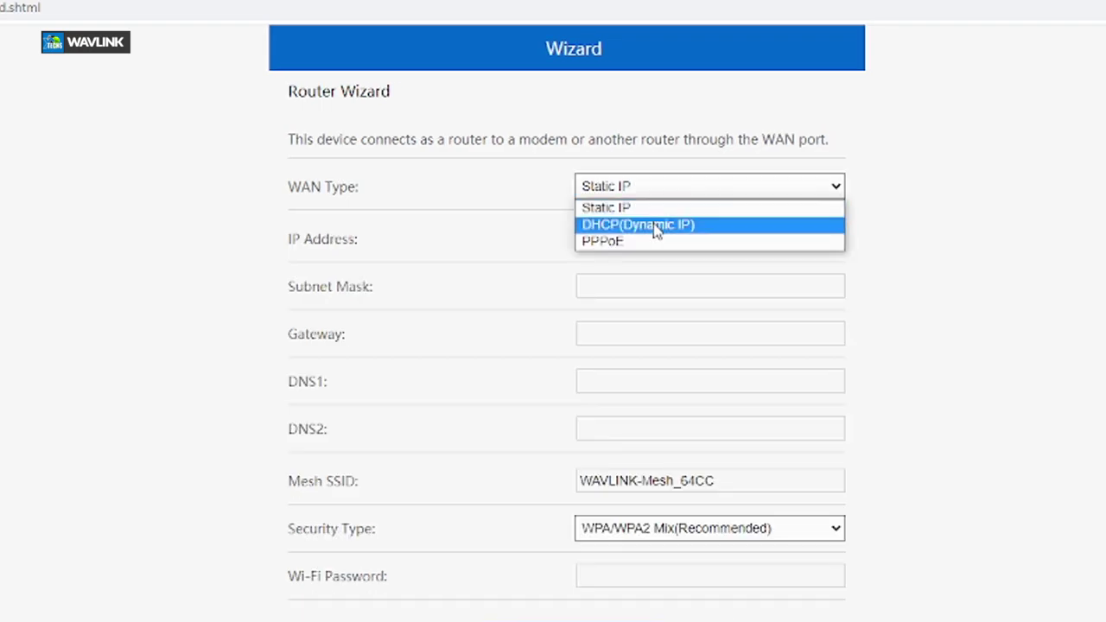
pyautogui.click(657, 227)
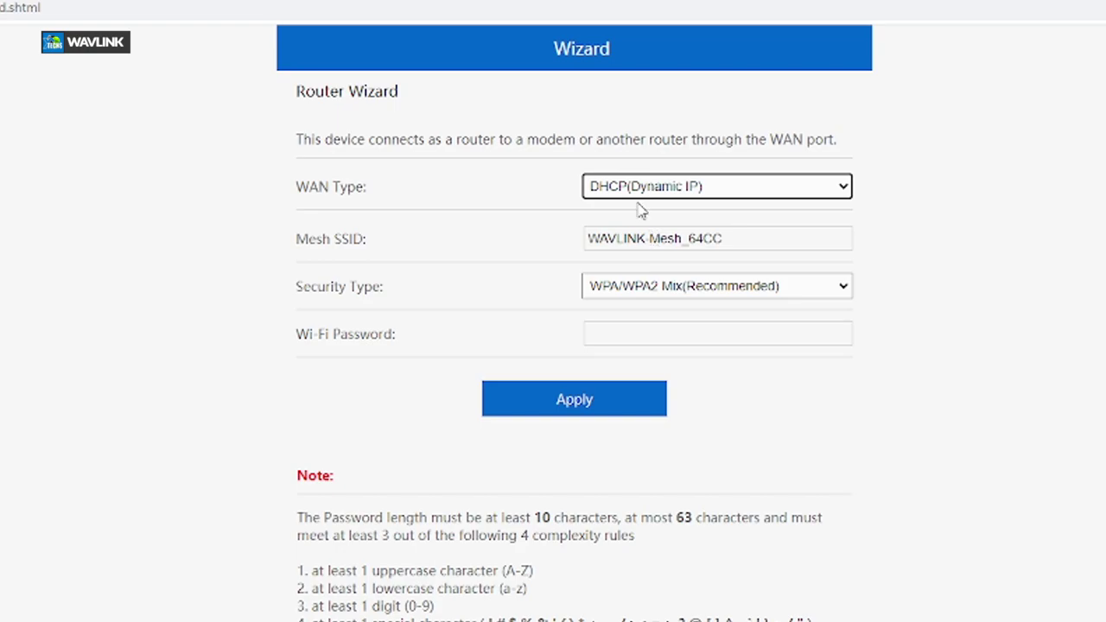
# Rename the Mesh SSID to 'XC Tech - Main 02'
pyautogui.moveTo(735, 240); pyautogui.dragTo(588, 238)
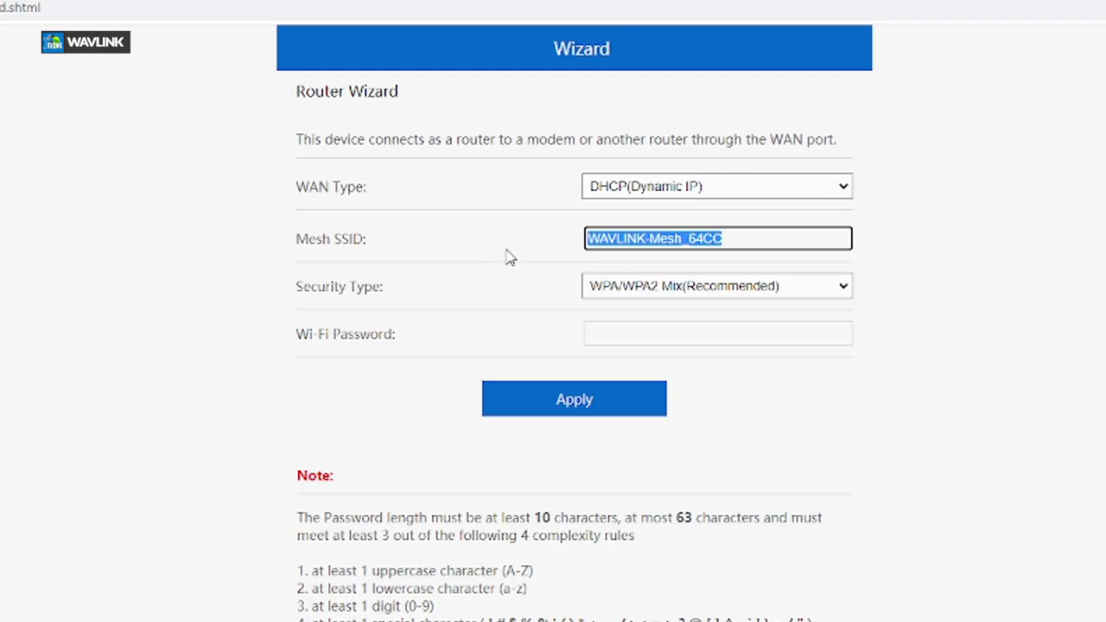
pyautogui.write('XCTech')
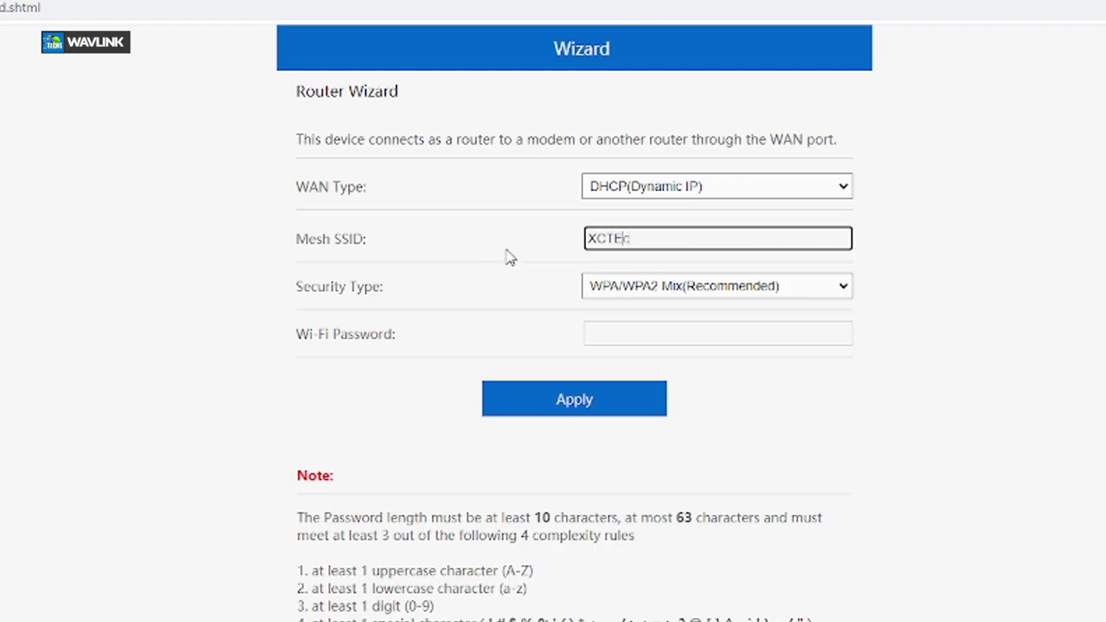
pyautogui.press('BackSpace')
pyautogui.press('BackSpace')
pyautogui.press('BackSpace')
pyautogui.write('ech-Main2')
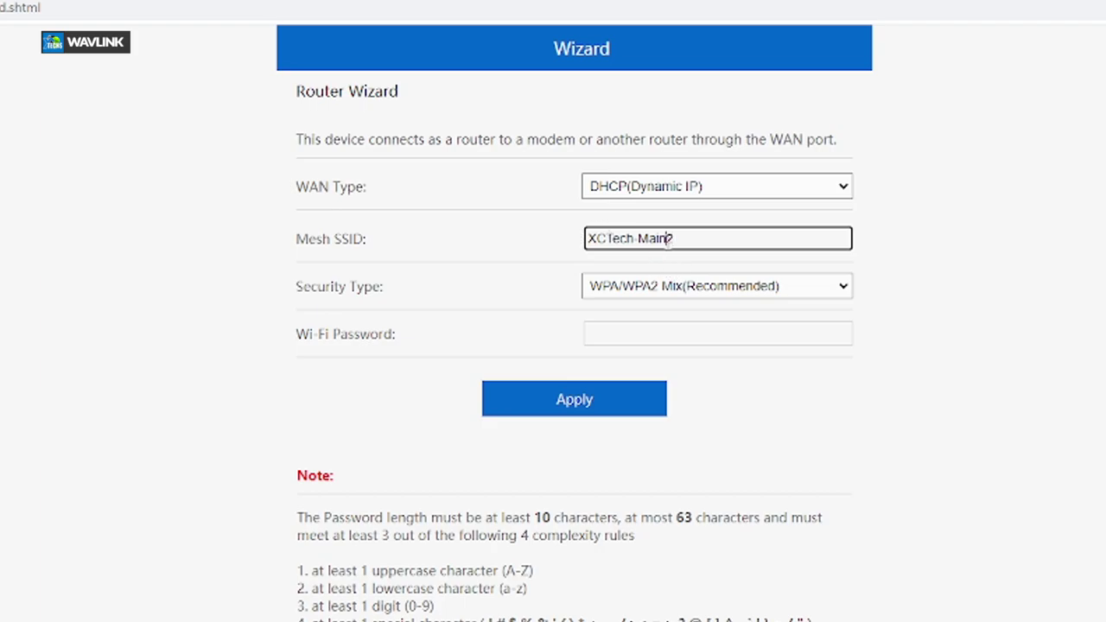
pyautogui.click(608, 237)
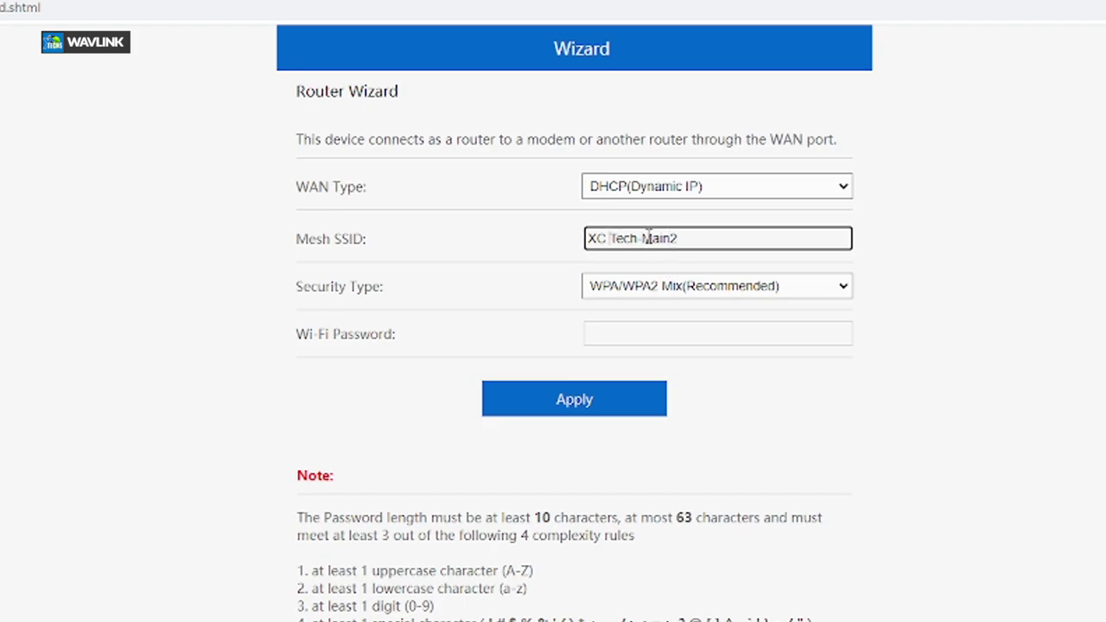
pyautogui.click(641, 238)
pyautogui.press('BackSpace')
pyautogui.write('|')
pyautogui.click(652, 238)
pyautogui.press('BackSpace')
pyautogui.press('BackSpace')
pyautogui.write('-')
pyautogui.press('Right')
pyautogui.press('Right')
pyautogui.press('Right')
pyautogui.press('Right')
pyautogui.write('0')
# Paste in the new Wi-Fi password and apply the wizard settings
pyautogui.click(669, 333)
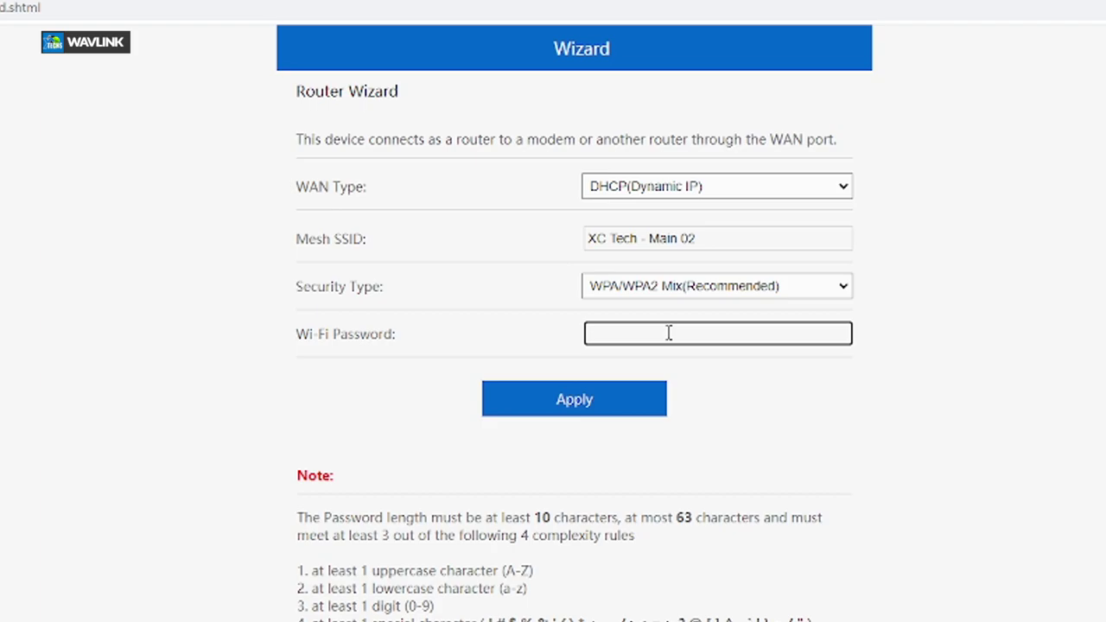
pyautogui.hotkey('ctrl', 'v')
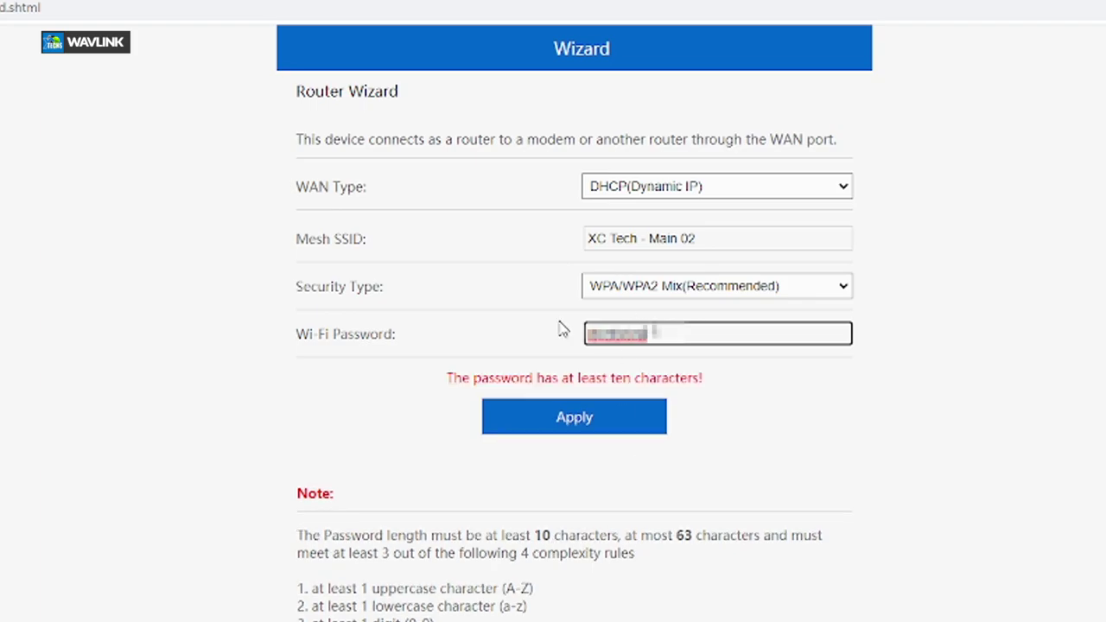
pyautogui.hotkey('ctrl', 'a')
pyautogui.press('End')
pyautogui.click(583, 427)
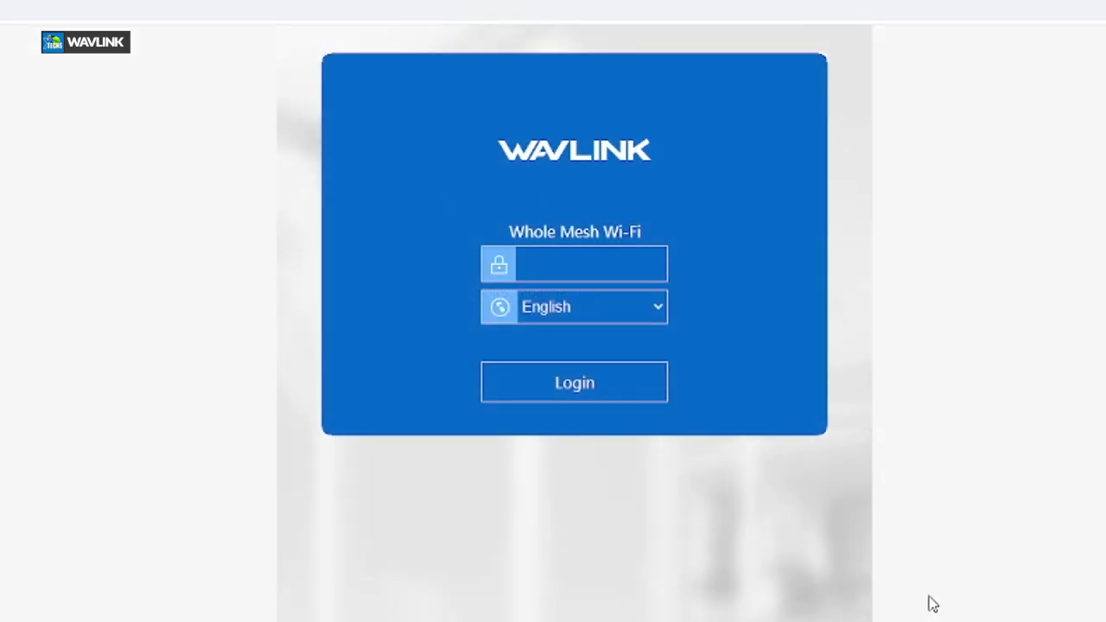
# Log back in using the new login password
pyautogui.click(604, 270)
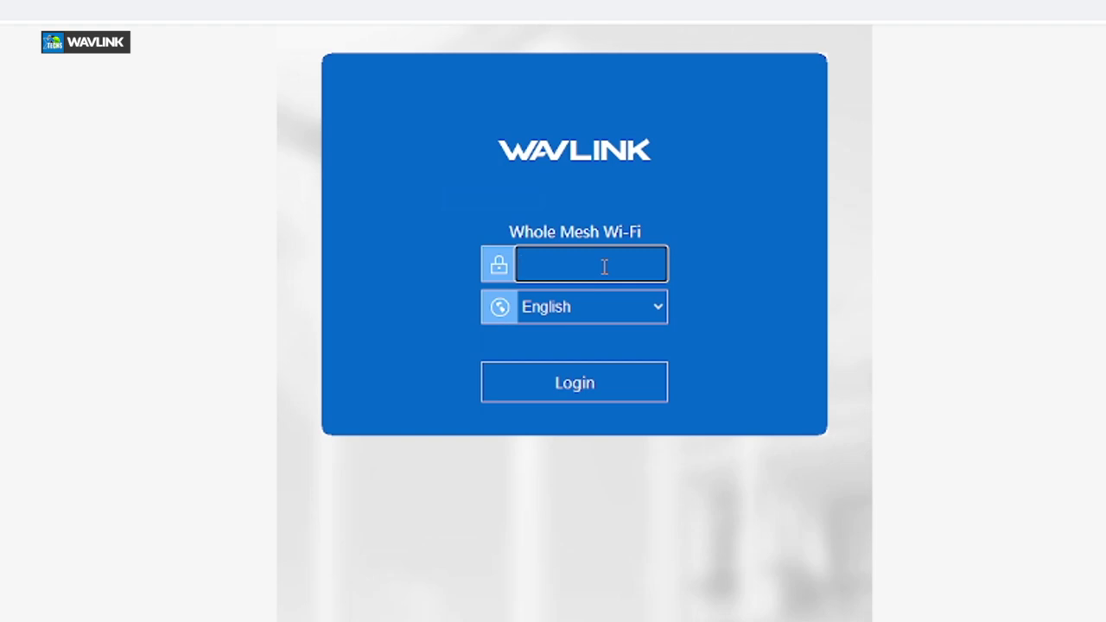
pyautogui.write('**************')
pyautogui.press('Return')
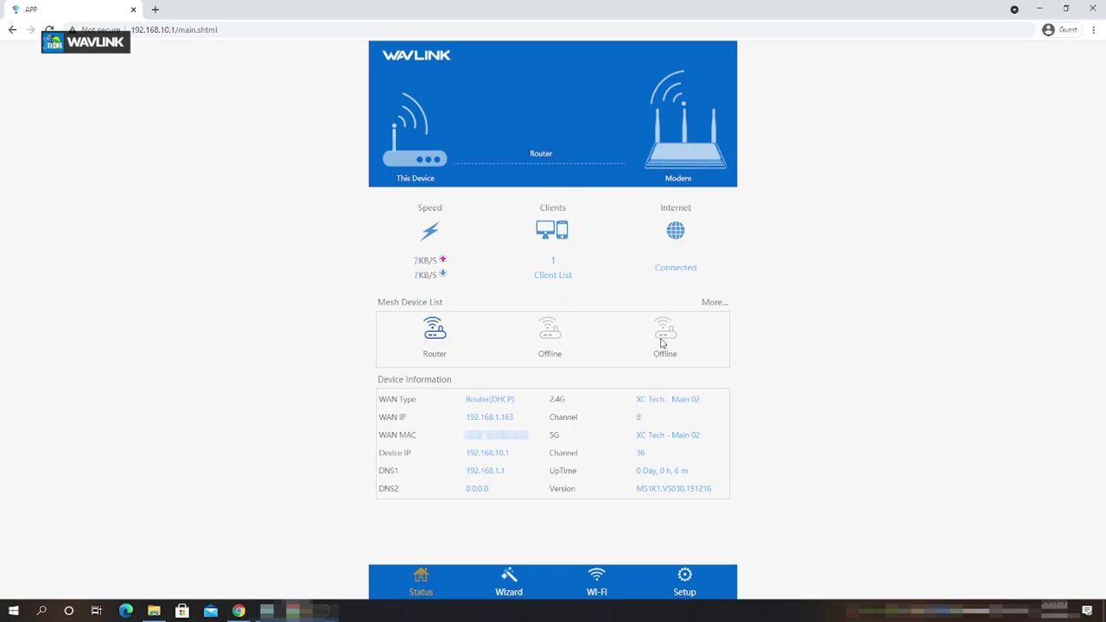
# Highlight the 5G entry with channel 36 and the 2.4G entry with channel 8
pyautogui.doubleClick(640, 453)
pyautogui.click(614, 456)
pyautogui.doubleClick(556, 437)
pyautogui.moveTo(568, 404); pyautogui.dragTo(556, 402)
pyautogui.moveTo(647, 421); pyautogui.dragTo(636, 420)
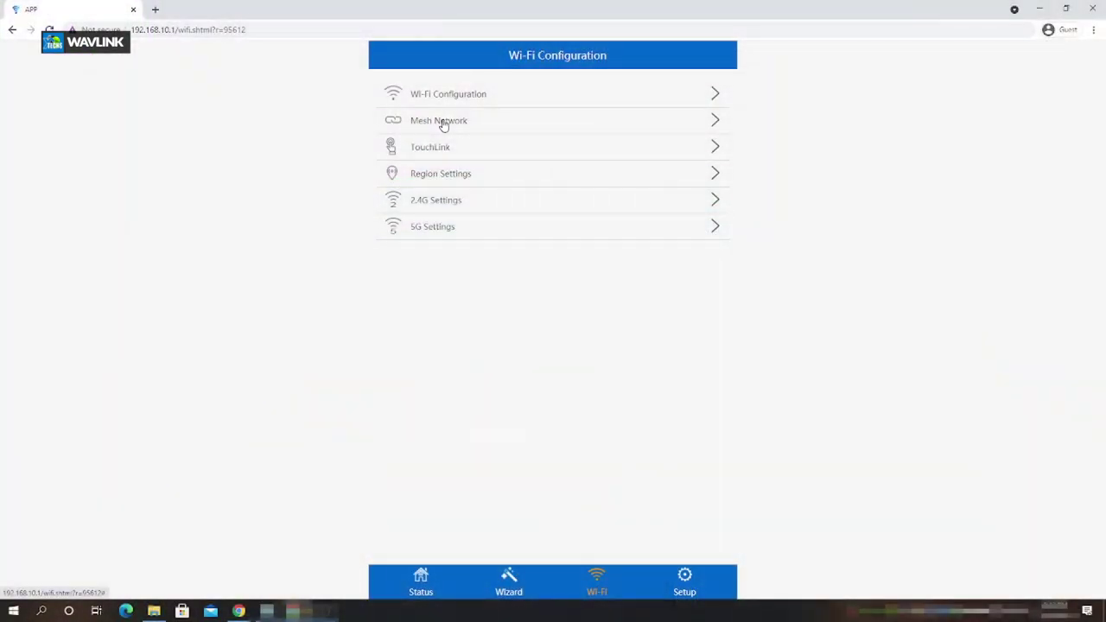
# Review the Mesh Network extenders, Region Settings (GLOBAL) and Smart Connect Wi-Fi settings
pyautogui.click(442, 120)
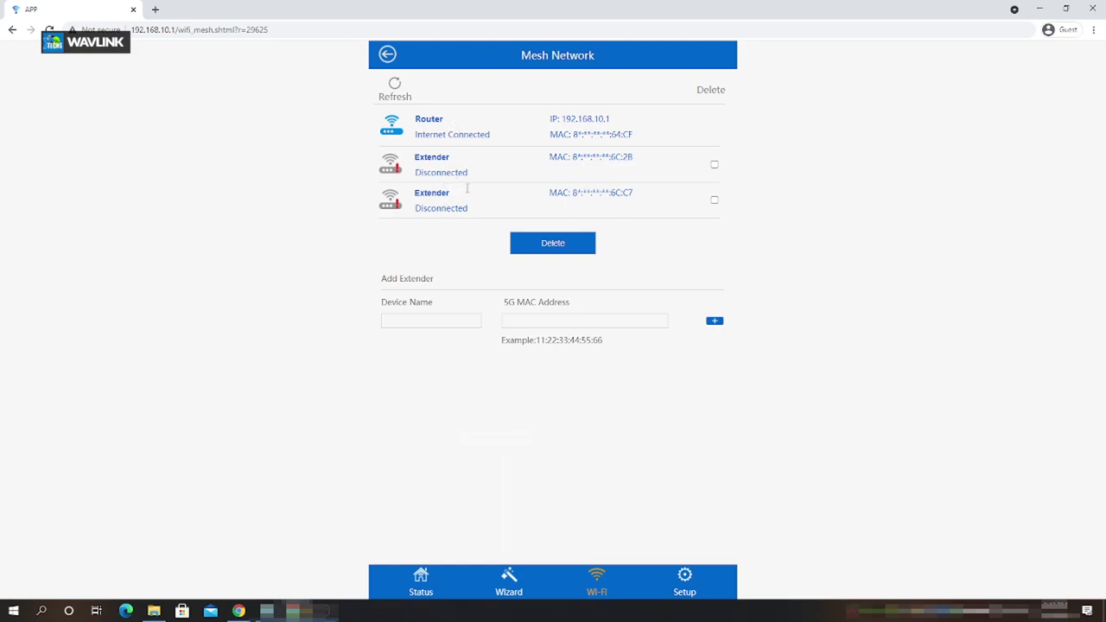
pyautogui.moveTo(617, 193); pyautogui.dragTo(634, 193)
pyautogui.click(387, 54)
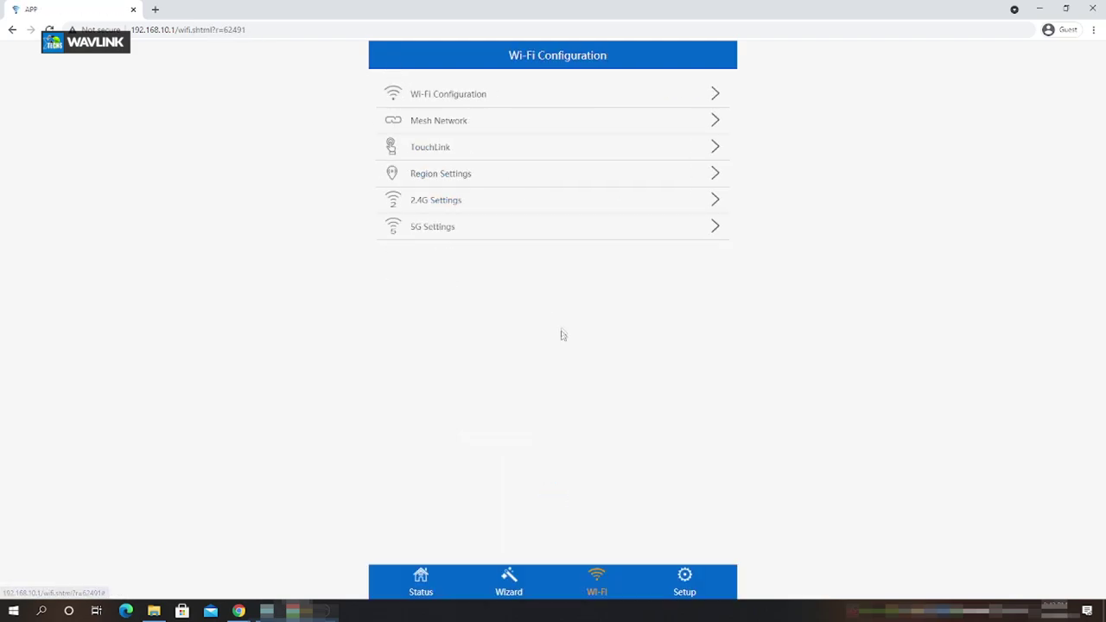
pyautogui.click(466, 176)
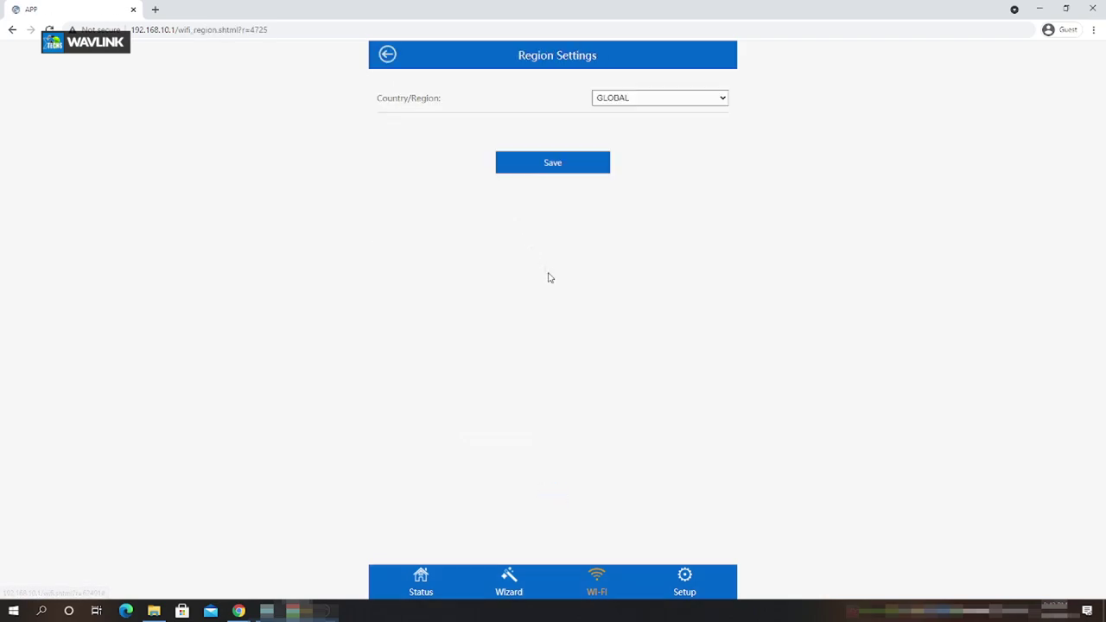
pyautogui.click(388, 55)
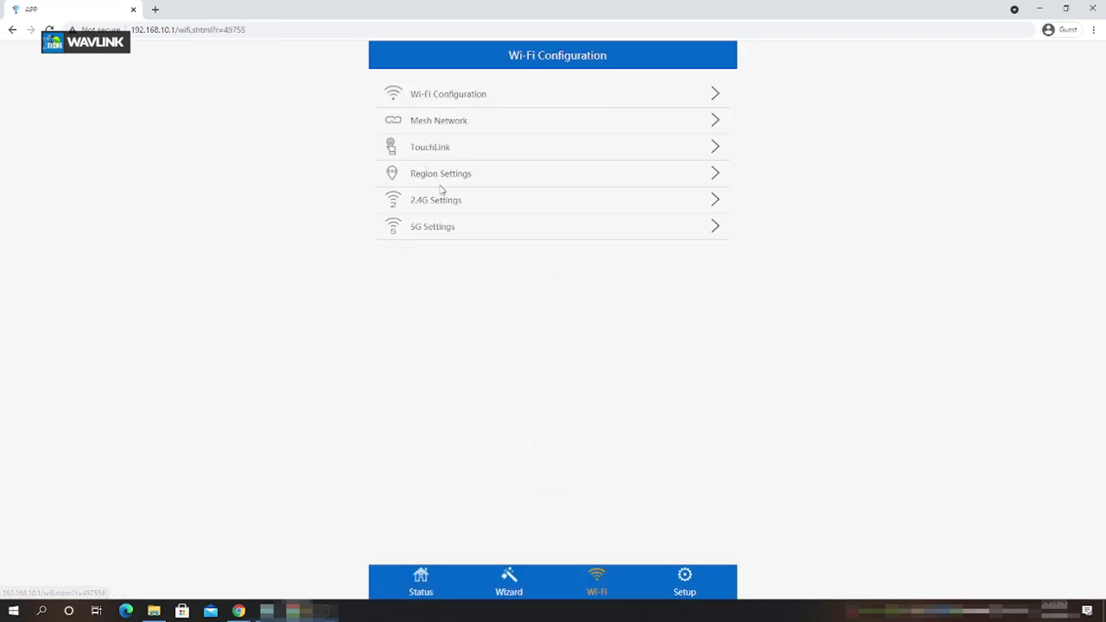
pyautogui.click(457, 94)
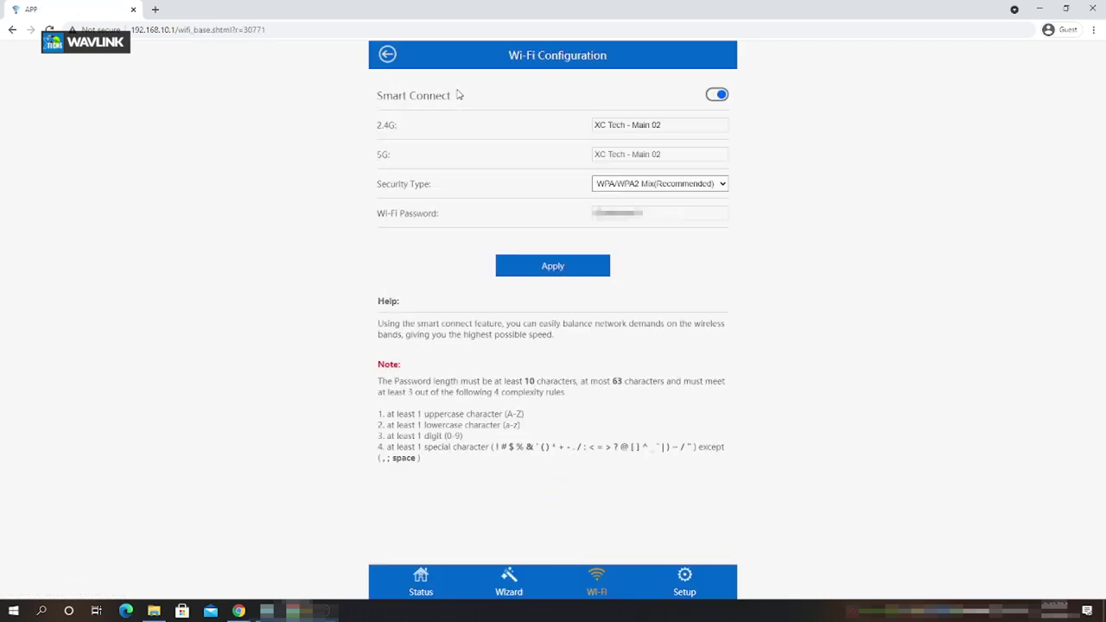
pyautogui.click(386, 54)
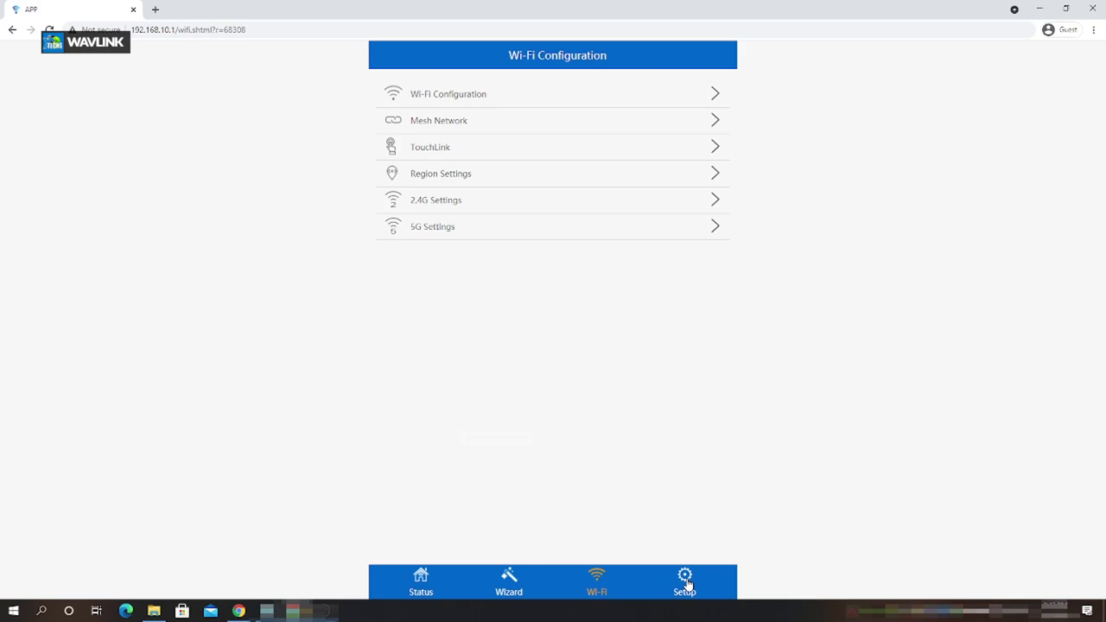
# Check for router firmware updates, confirming M51K1.V5030.191216 is the latest version
pyautogui.click(686, 583)
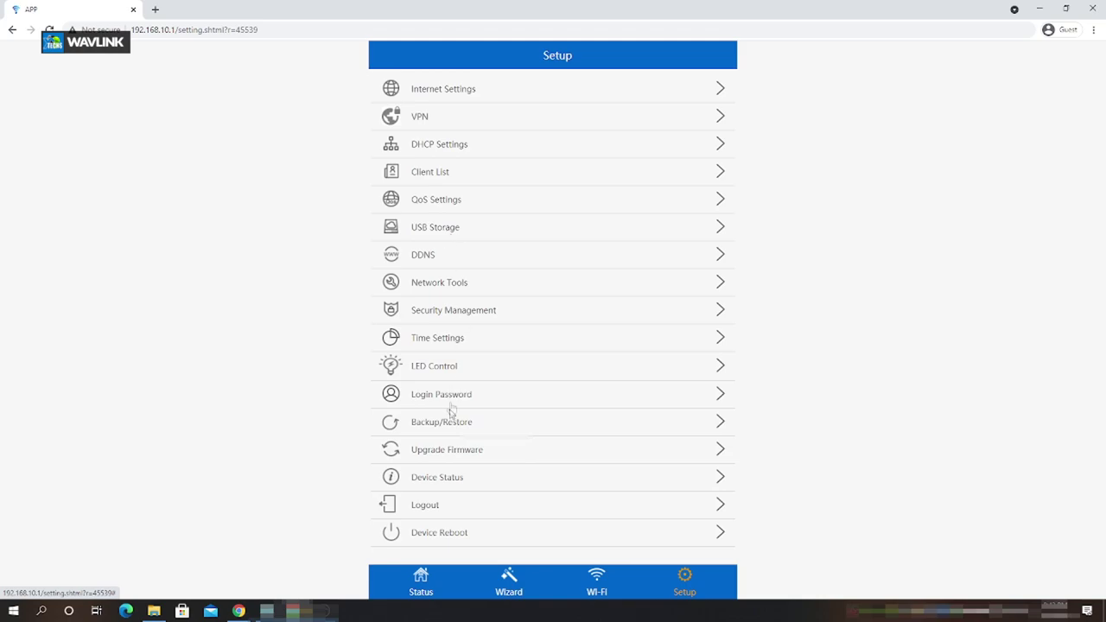
pyautogui.click(442, 457)
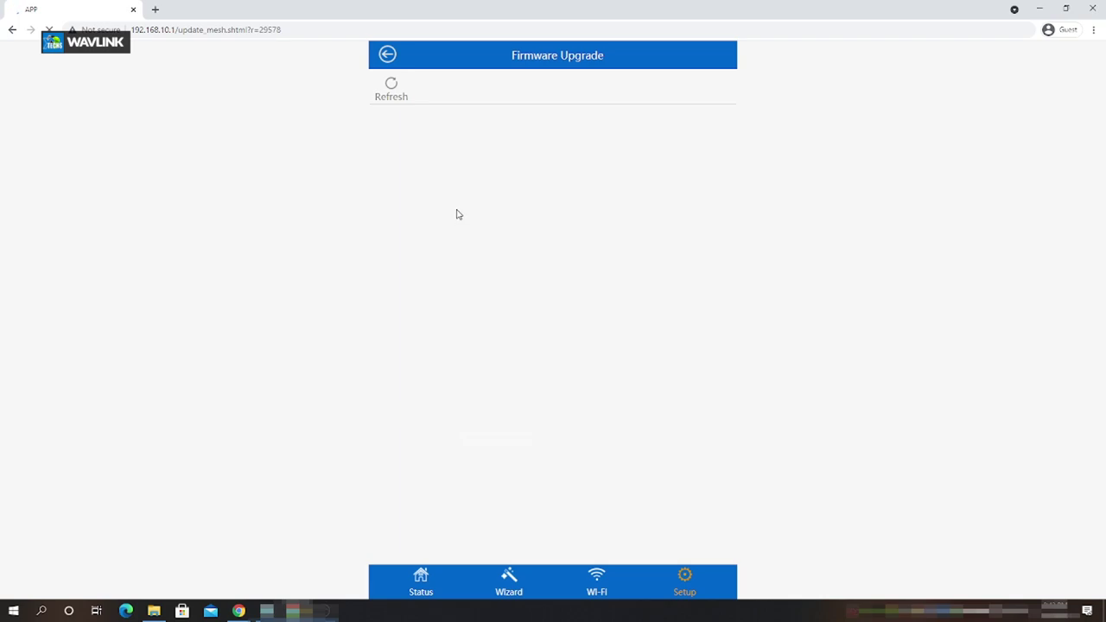
pyautogui.click(390, 85)
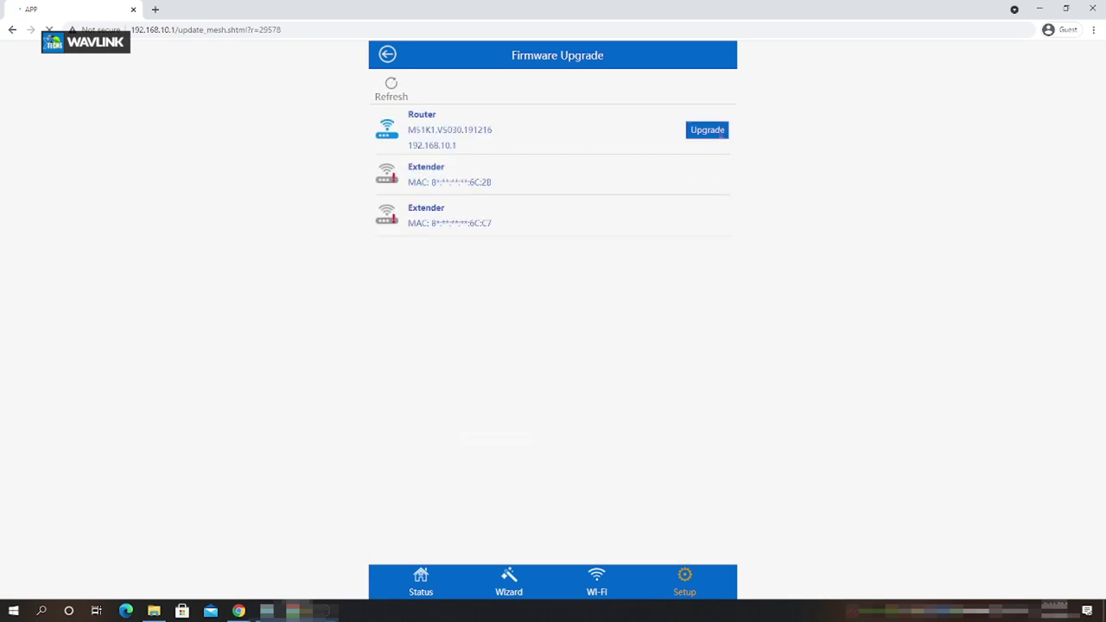
pyautogui.click(717, 131)
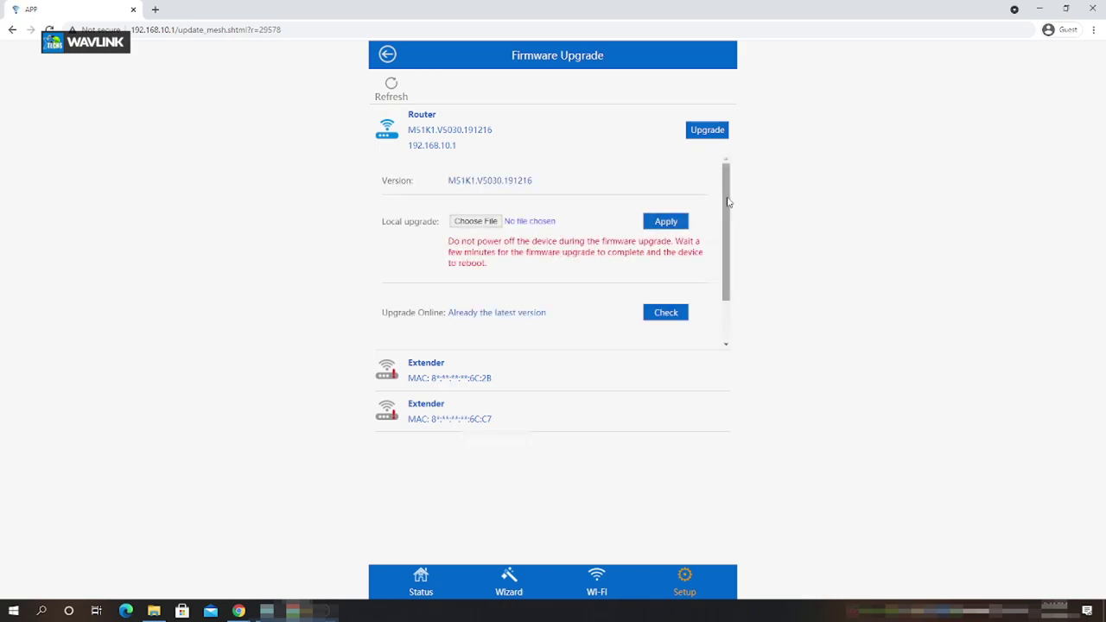
pyautogui.click(666, 315)
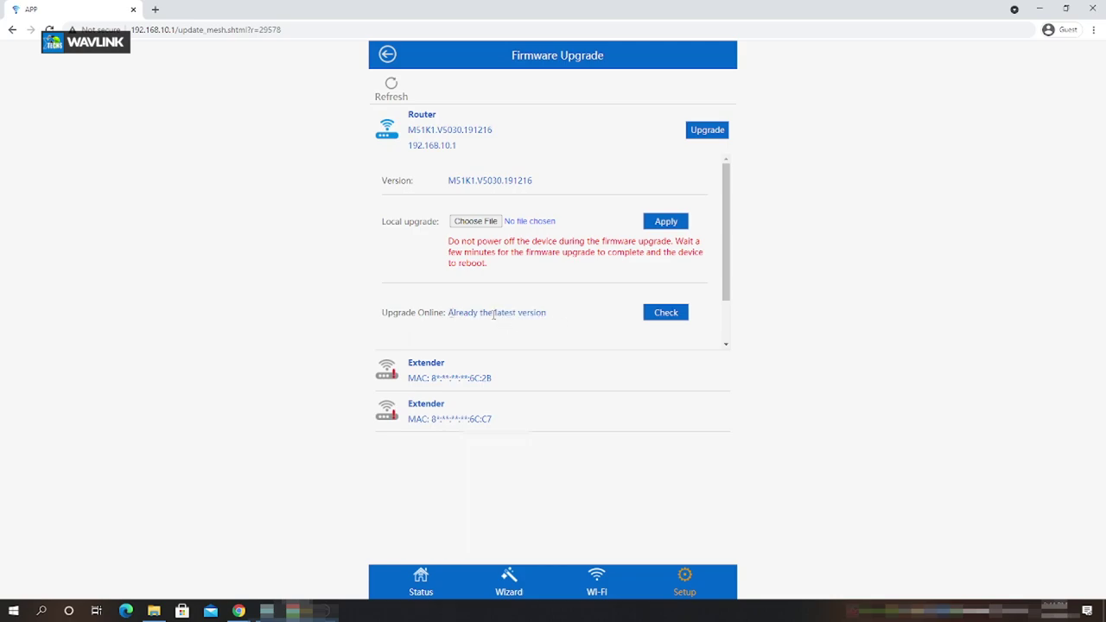
pyautogui.click(387, 54)
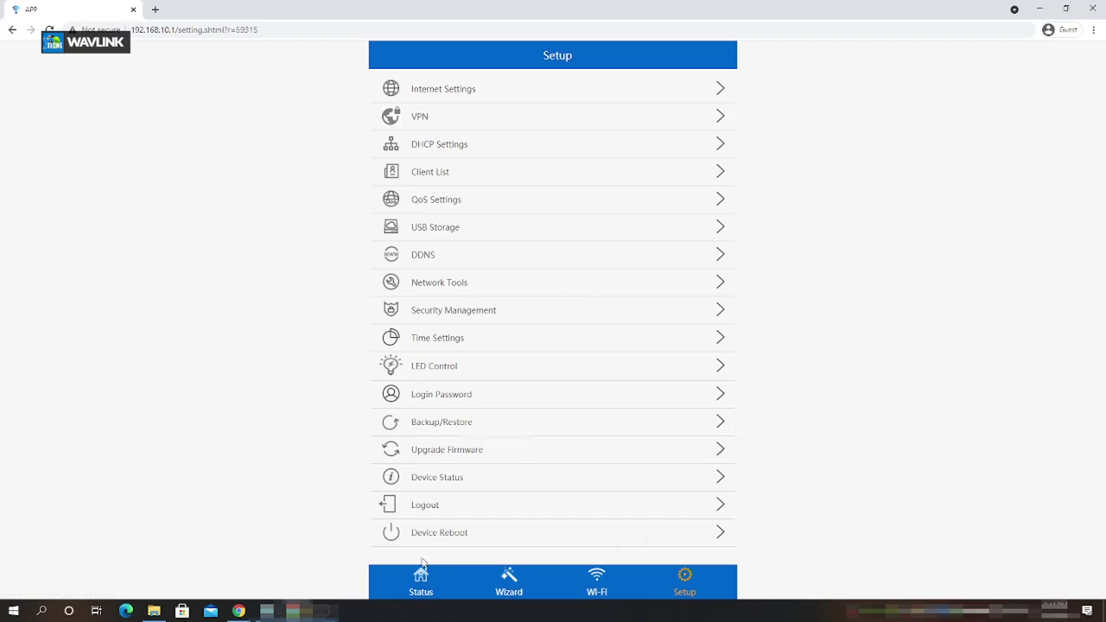
# Switch to the Status overview from the bottom bar
pyautogui.click(430, 577)
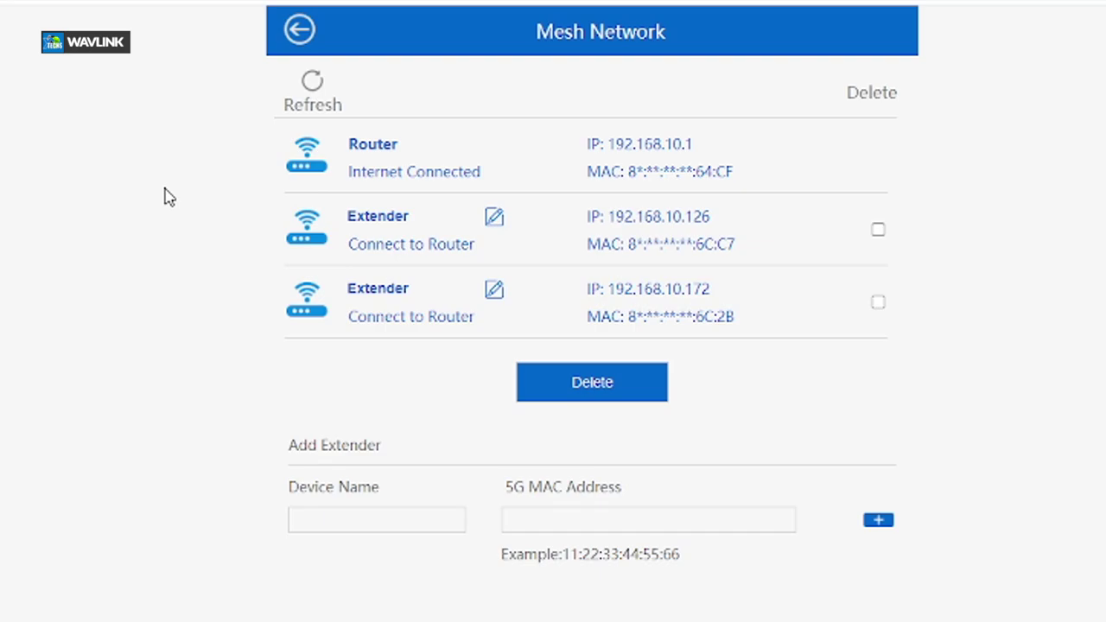
# Return to the Status dashboard and launch Speedtest from Windows search
pyautogui.click(429, 578)
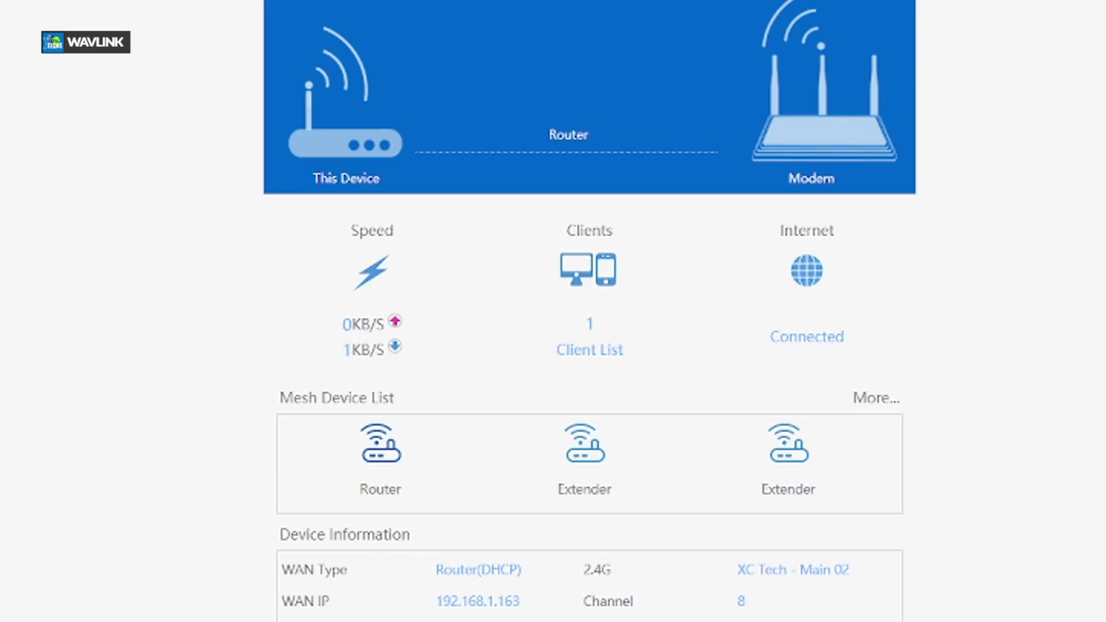
pyautogui.press('super')
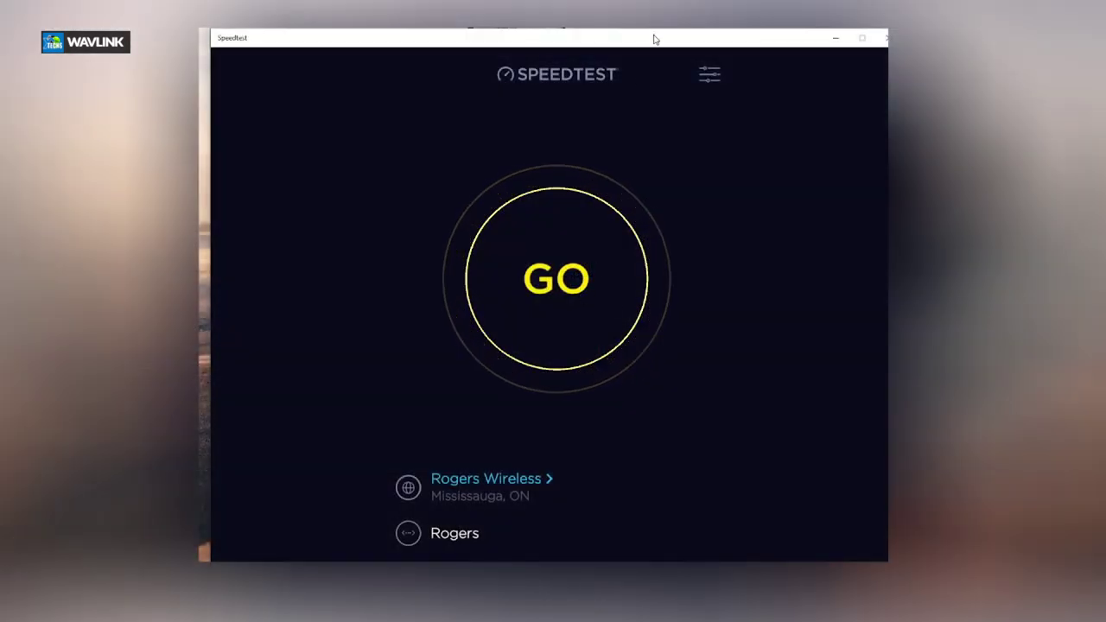
# Run a Speedtest by Ookla test: 13 ms ping, 723.27 Mbps download, 32.77 Mbps upload
pyautogui.moveTo(654, 38); pyautogui.dragTo(642, 37)
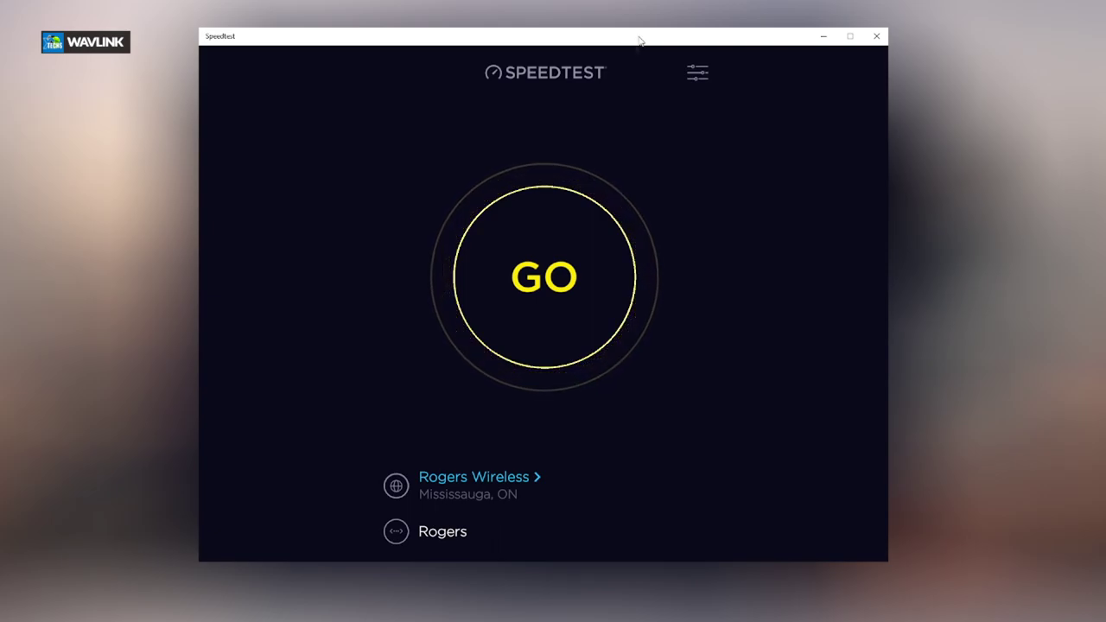
pyautogui.click(549, 288)
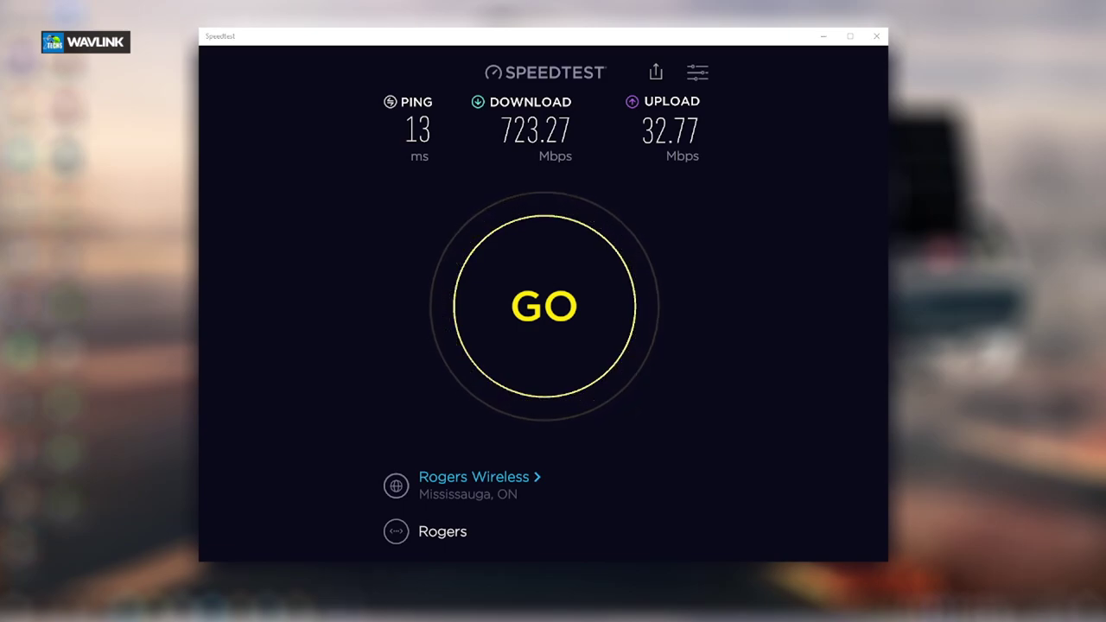
# Connect the PC to the XC Tech - Main 02 Wi-Fi network by pasting its security key
pyautogui.click(979, 285)
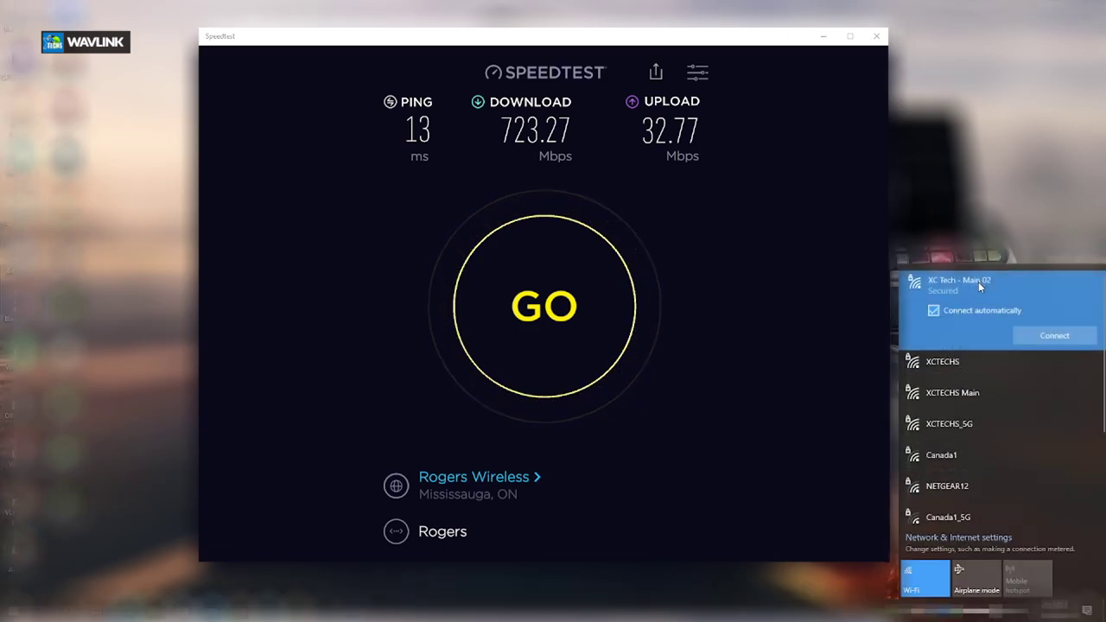
pyautogui.click(1055, 336)
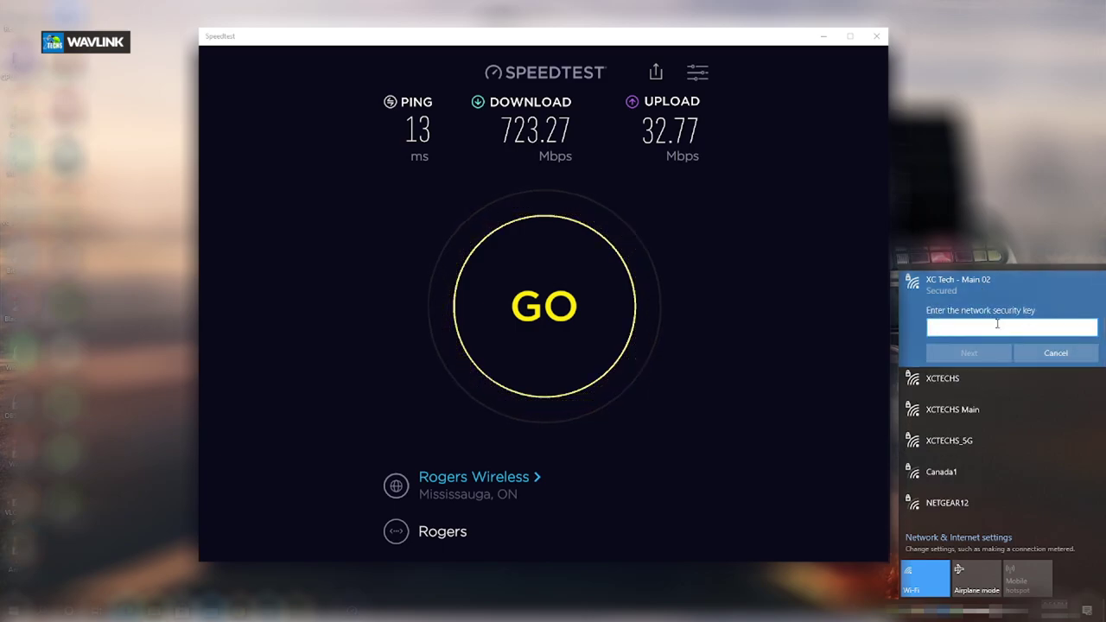
pyautogui.hotkey('ctrl', 'v')
pyautogui.press('Return')
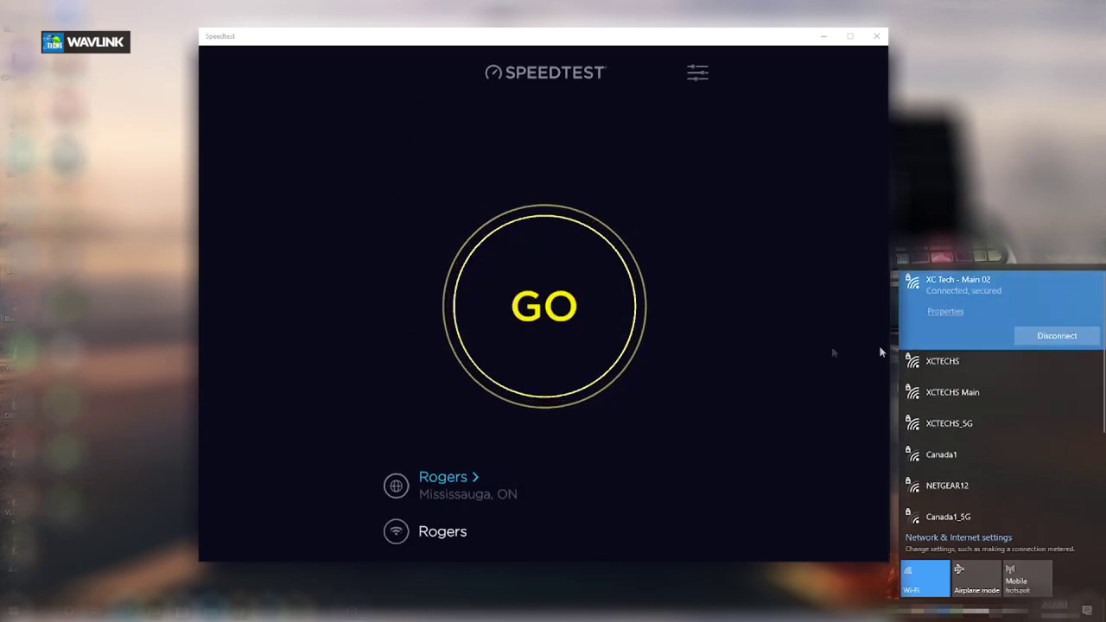
pyautogui.click(782, 294)
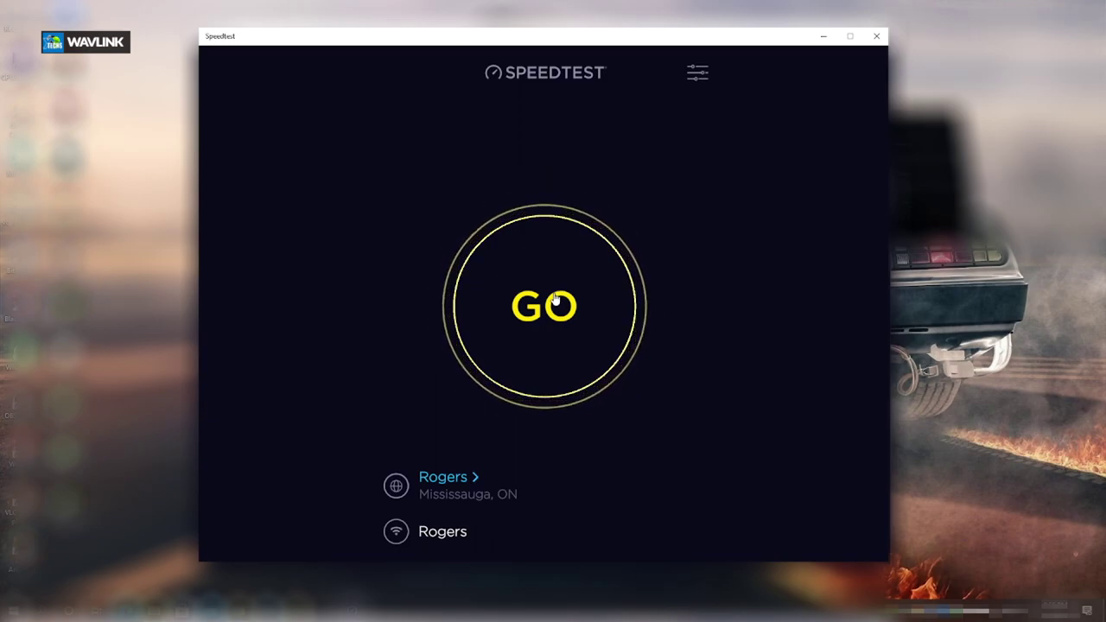
# Rerun the Speedtest by Ookla test over the XC Tech - Main 02 Wi-Fi connection
pyautogui.click(556, 299)
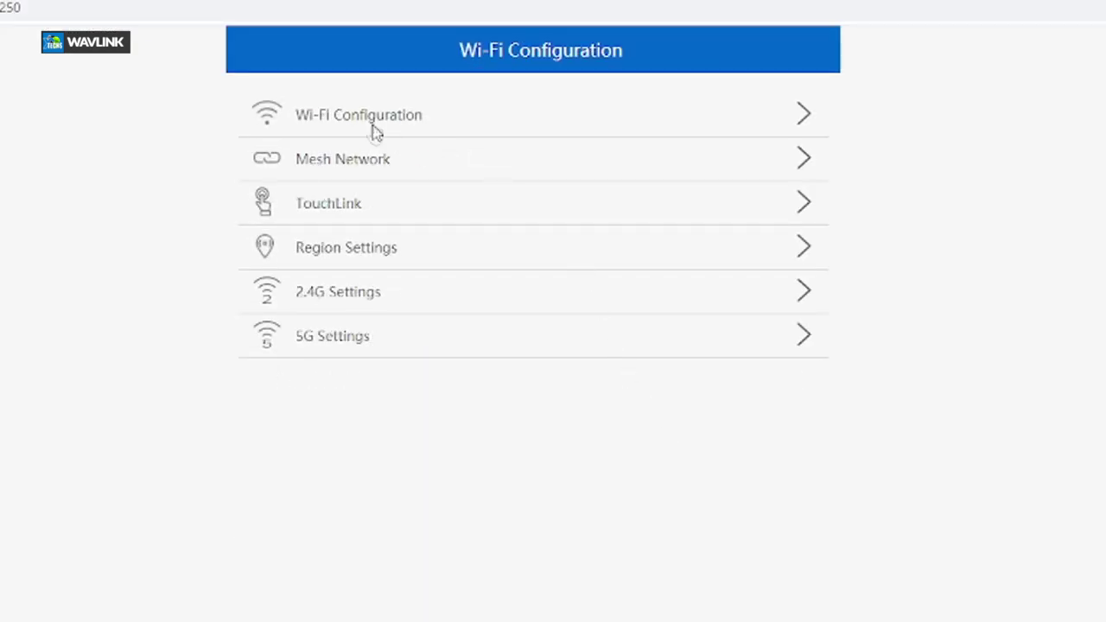
# In Smart Connect settings, rename the network from XC Tech - Main 02 to XC Tech - Main 03
pyautogui.click(375, 124)
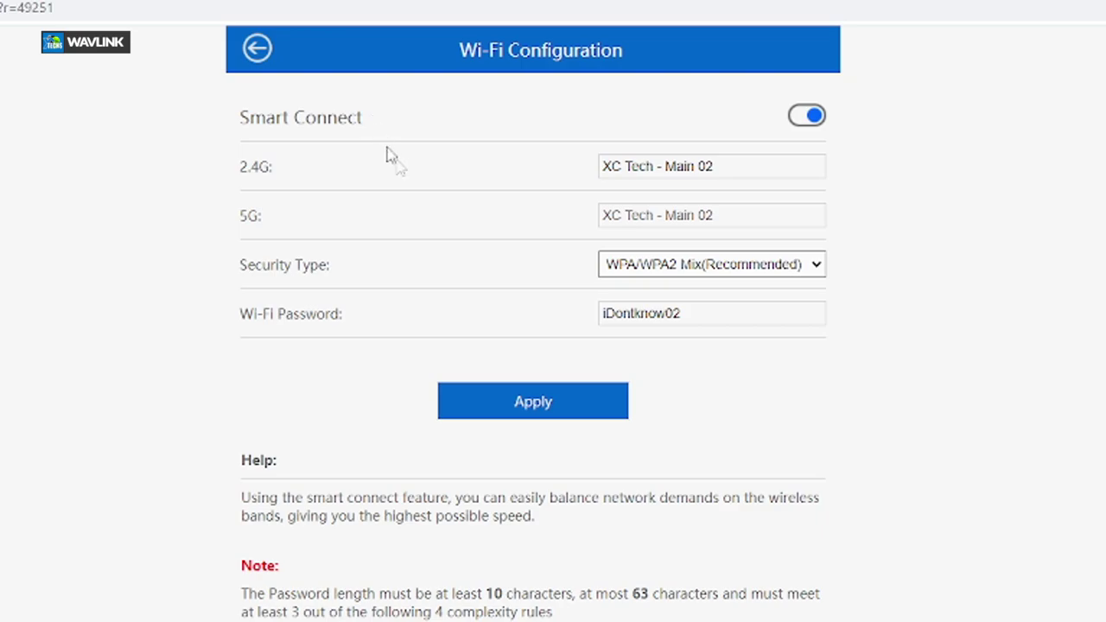
pyautogui.click(733, 166)
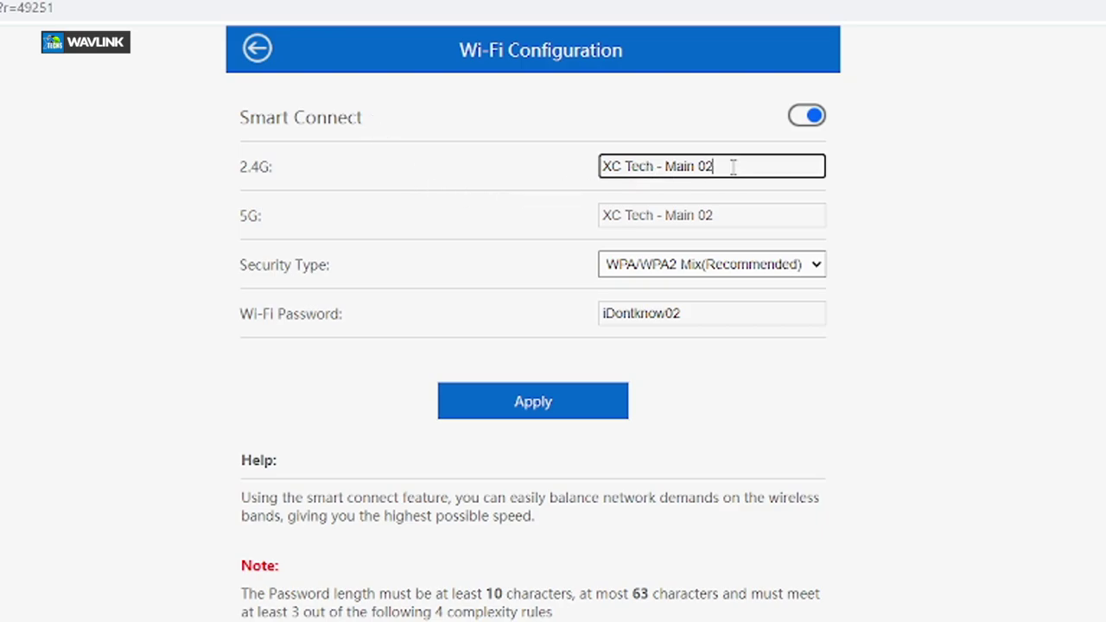
pyautogui.click(730, 221)
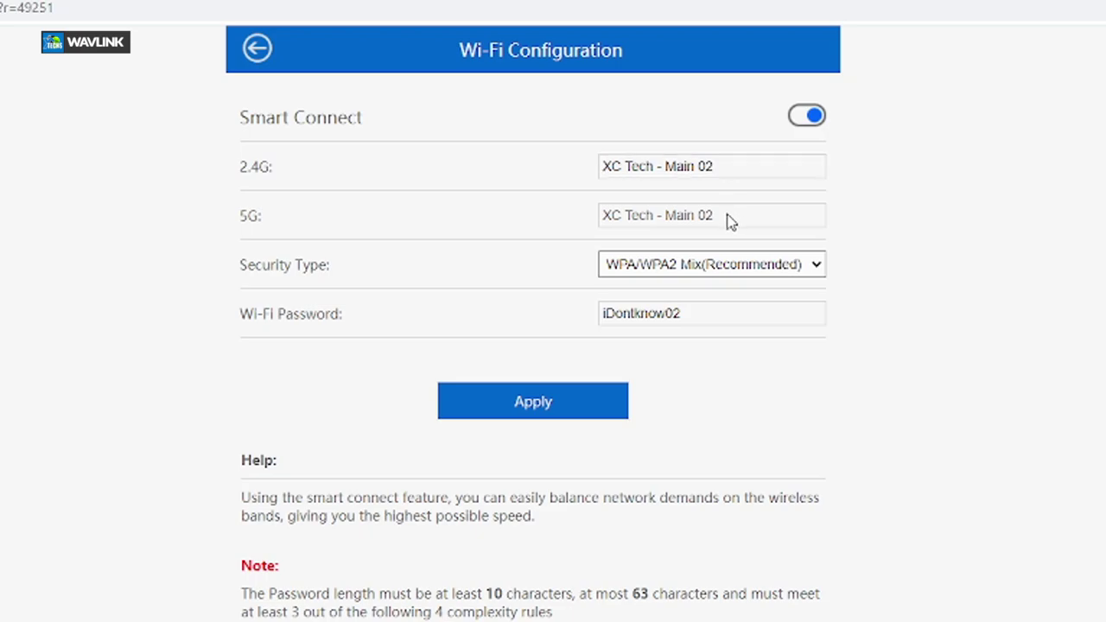
pyautogui.click(715, 315)
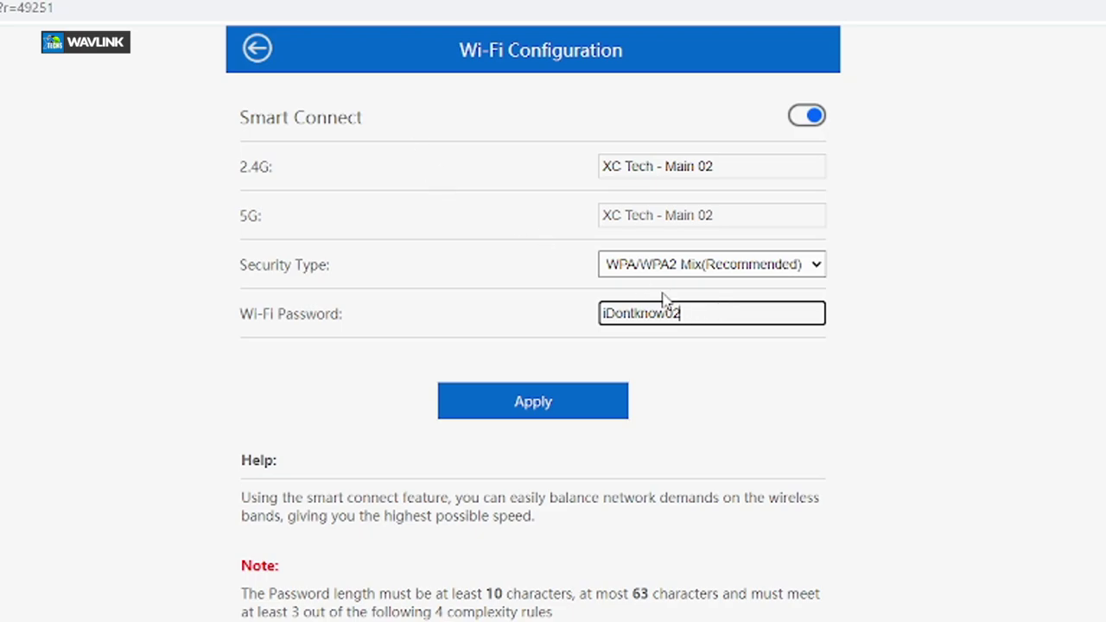
pyautogui.click(724, 167)
pyautogui.write('3')
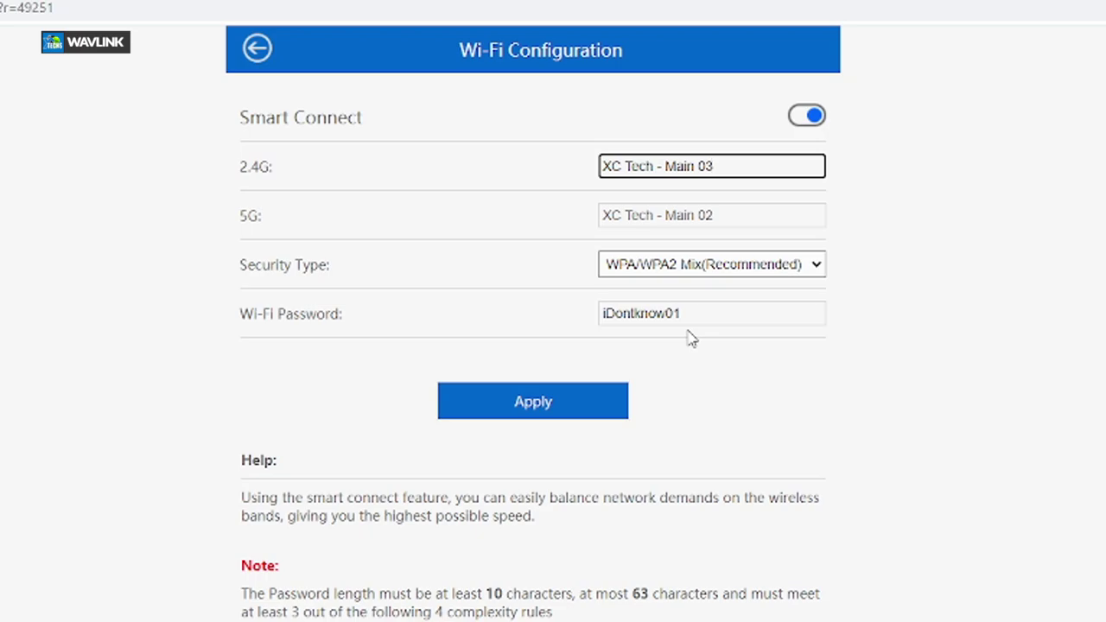
# Replace the old Wi-Fi password with a new one and apply the settings
pyautogui.click(694, 314)
pyautogui.moveTo(694, 314); pyautogui.dragTo(588, 317)
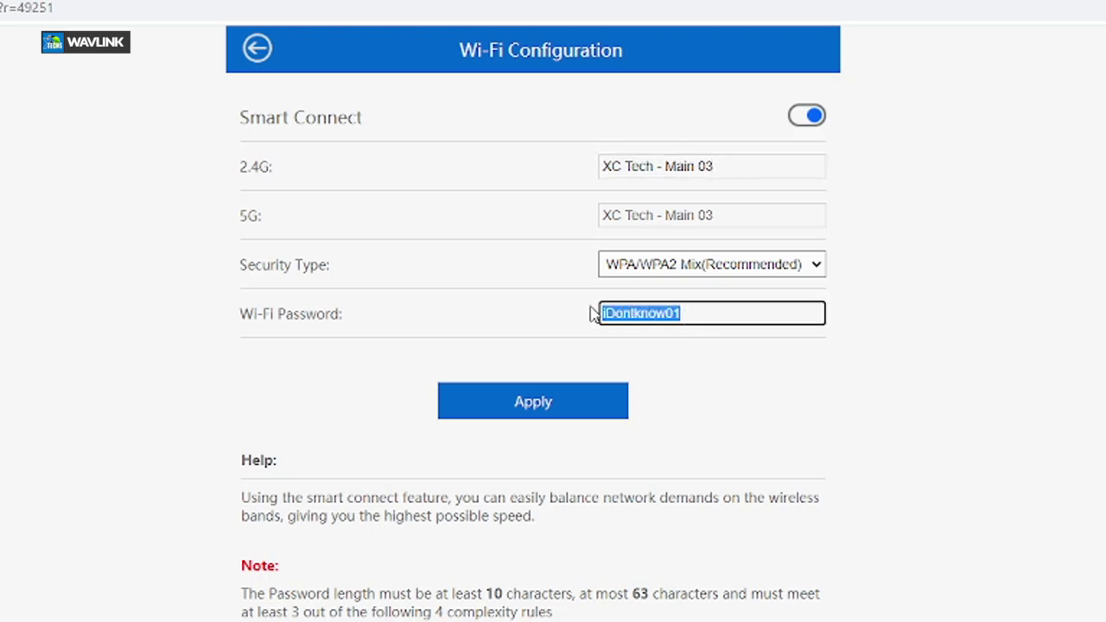
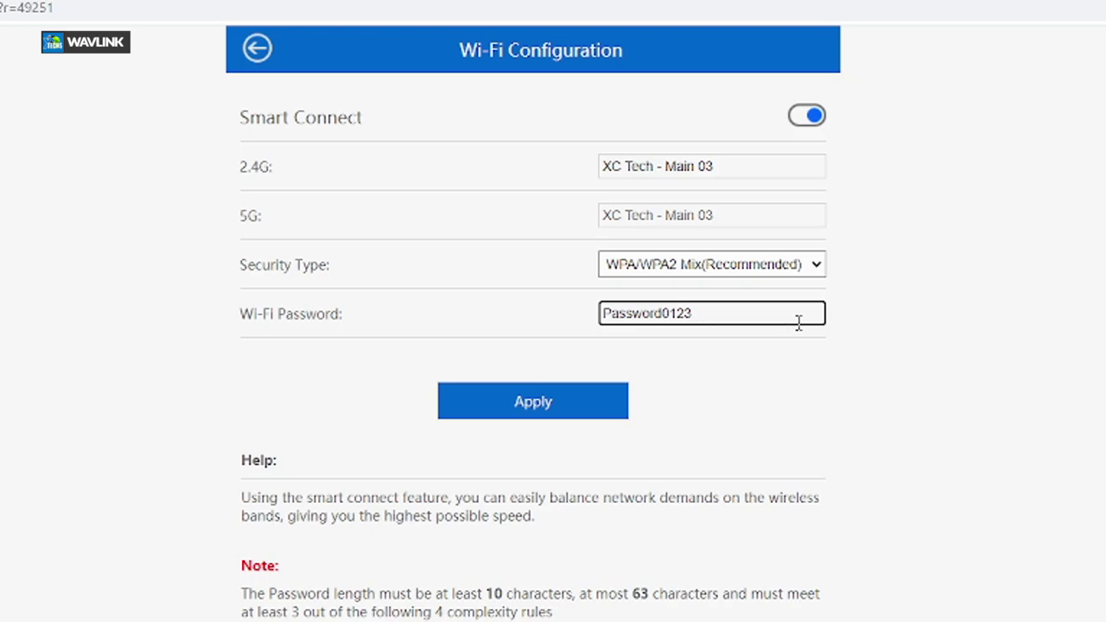
pyautogui.click(549, 413)
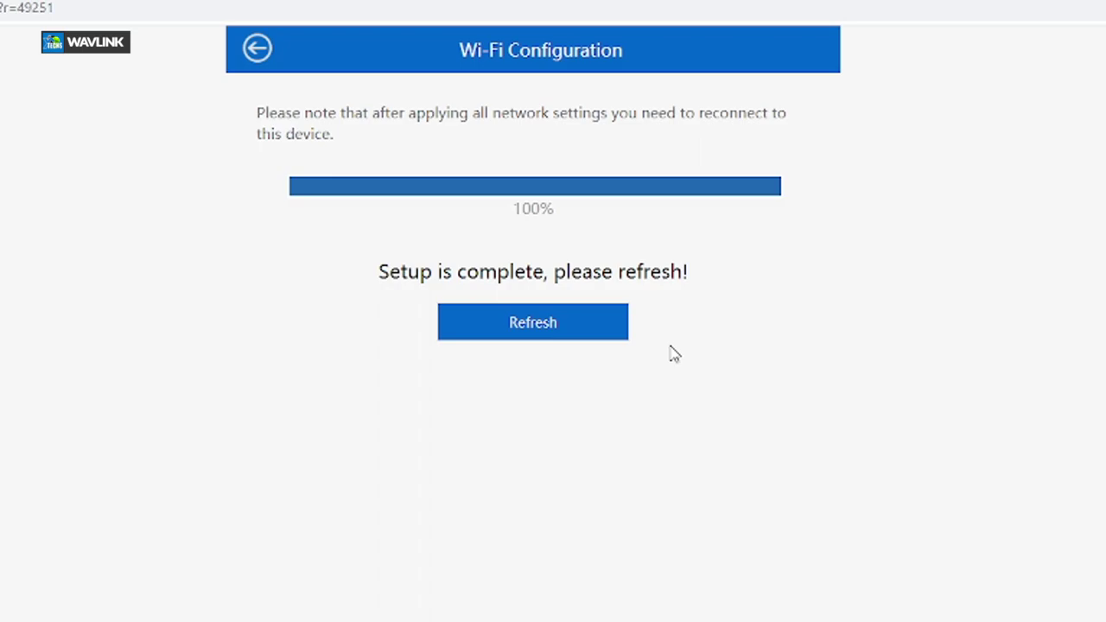
# Refresh the admin page and log back in with the admin password
pyautogui.click(597, 326)
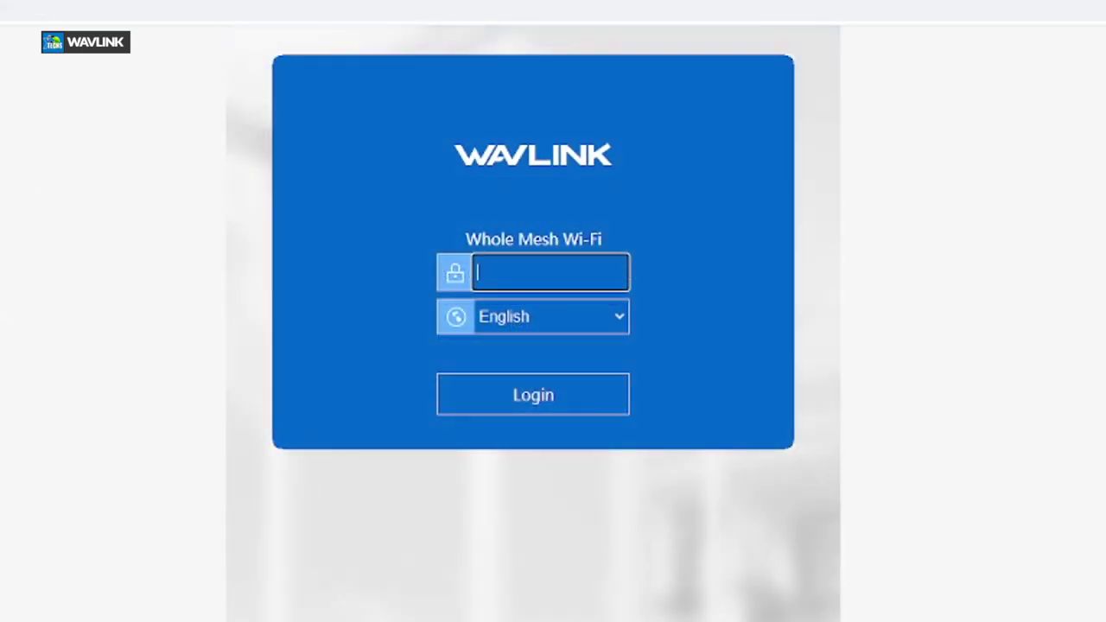
pyautogui.hotkey('ctrl', 'v')
pyautogui.click(531, 407)
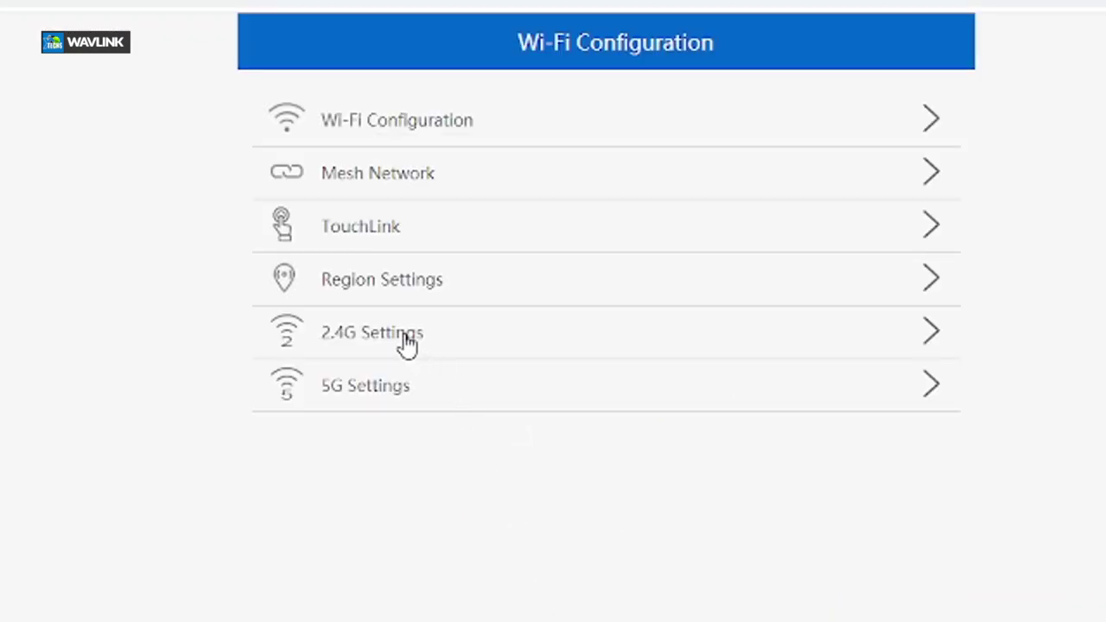
# Review 2.4G Settings, leaving the standard, channel 13 and 20/40 MHz width unchanged
pyautogui.click(407, 341)
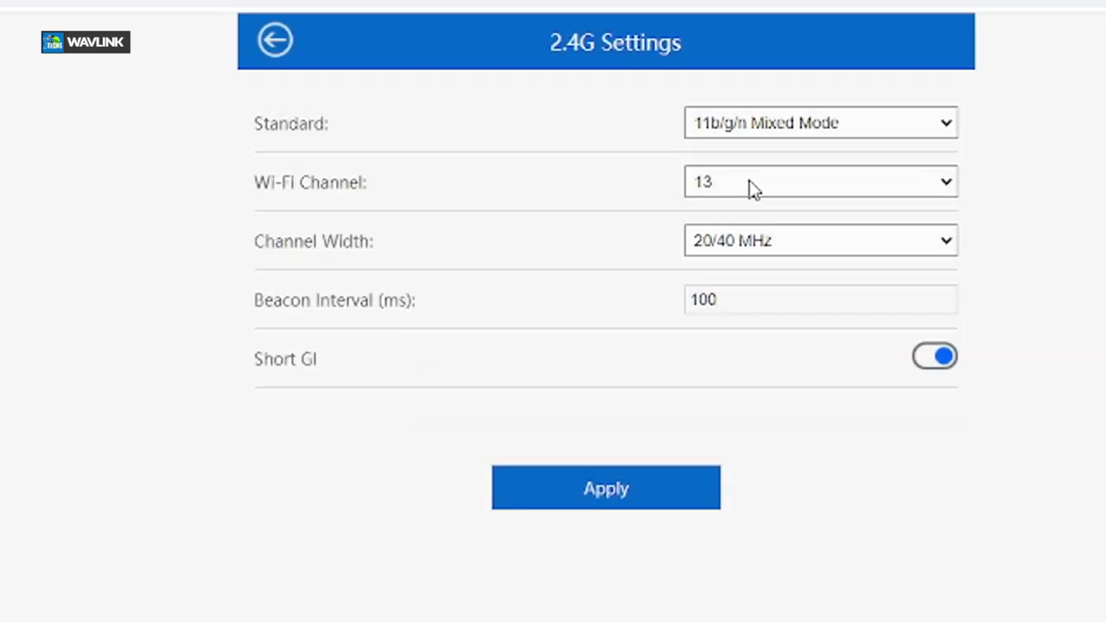
pyautogui.click(815, 123)
pyautogui.click(814, 123)
pyautogui.click(799, 181)
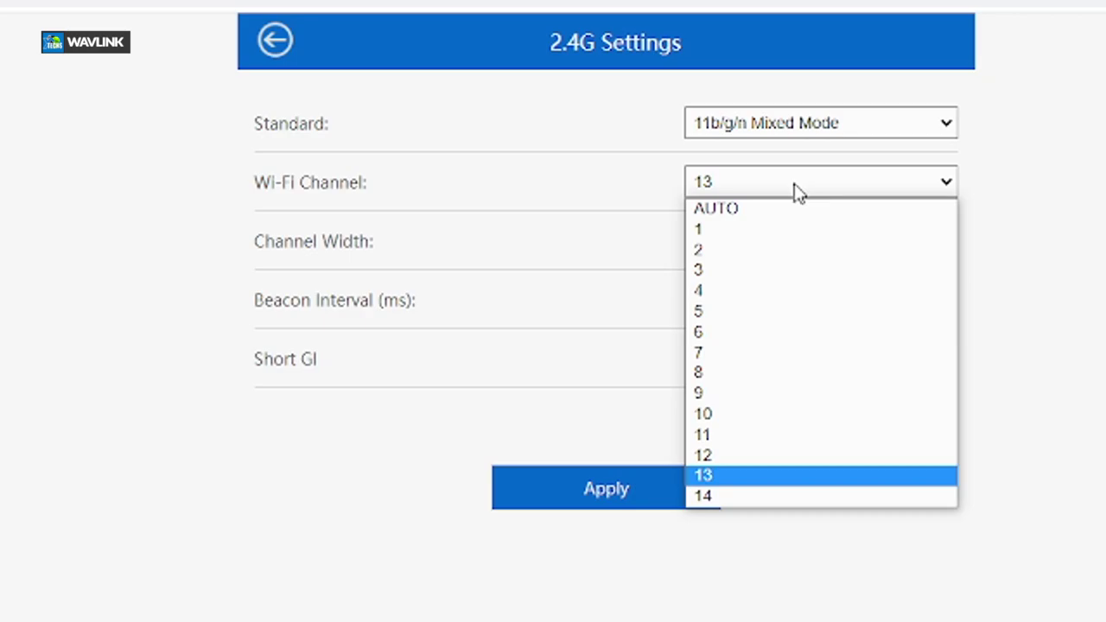
pyautogui.click(777, 477)
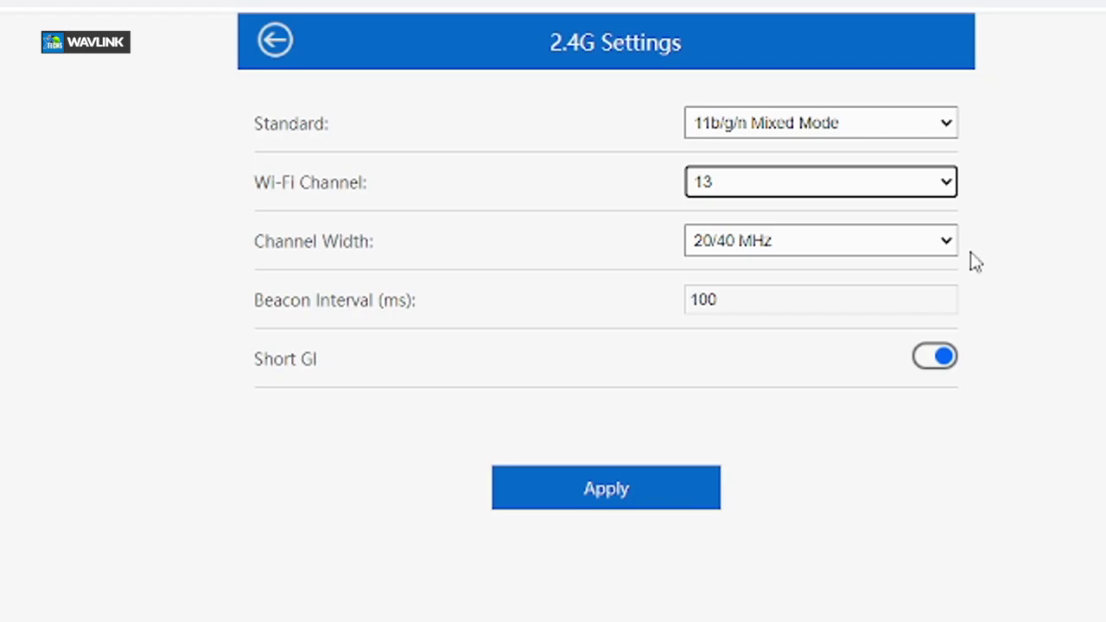
pyautogui.click(948, 246)
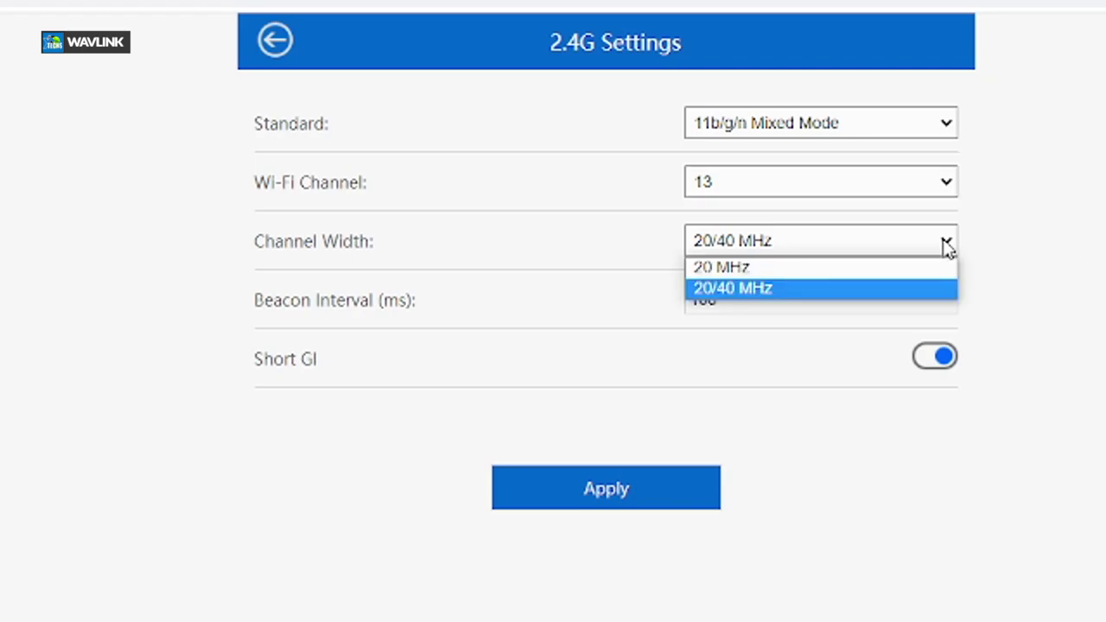
pyautogui.click(872, 290)
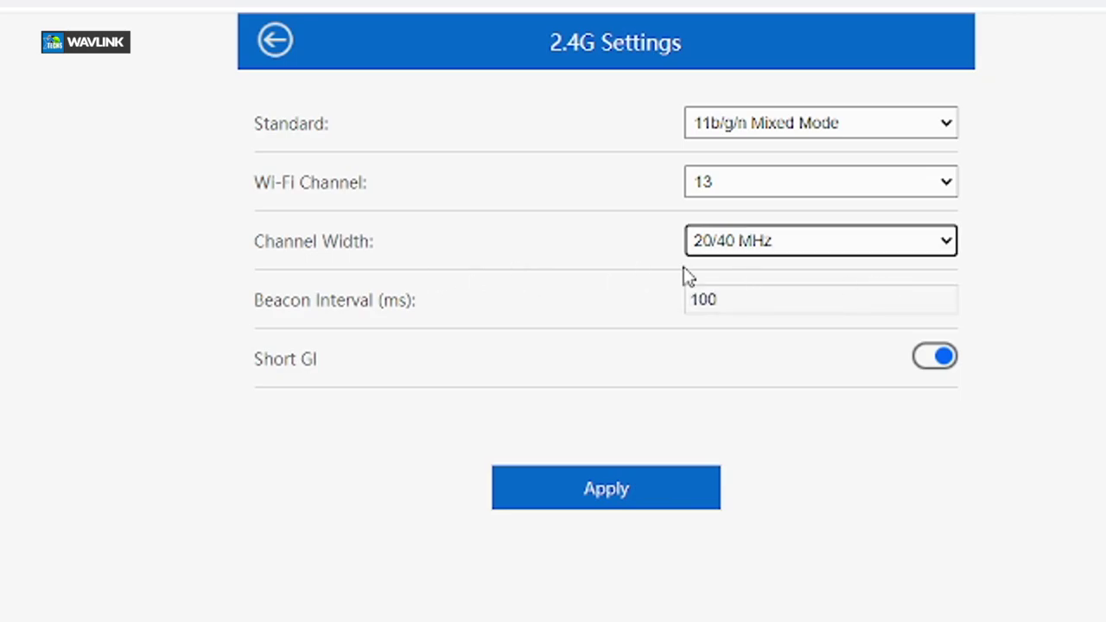
pyautogui.click(760, 254)
pyautogui.click(766, 257)
# In 5G Settings, try channel 48, then set the 5G channel back to AUTO
pyautogui.click(282, 48)
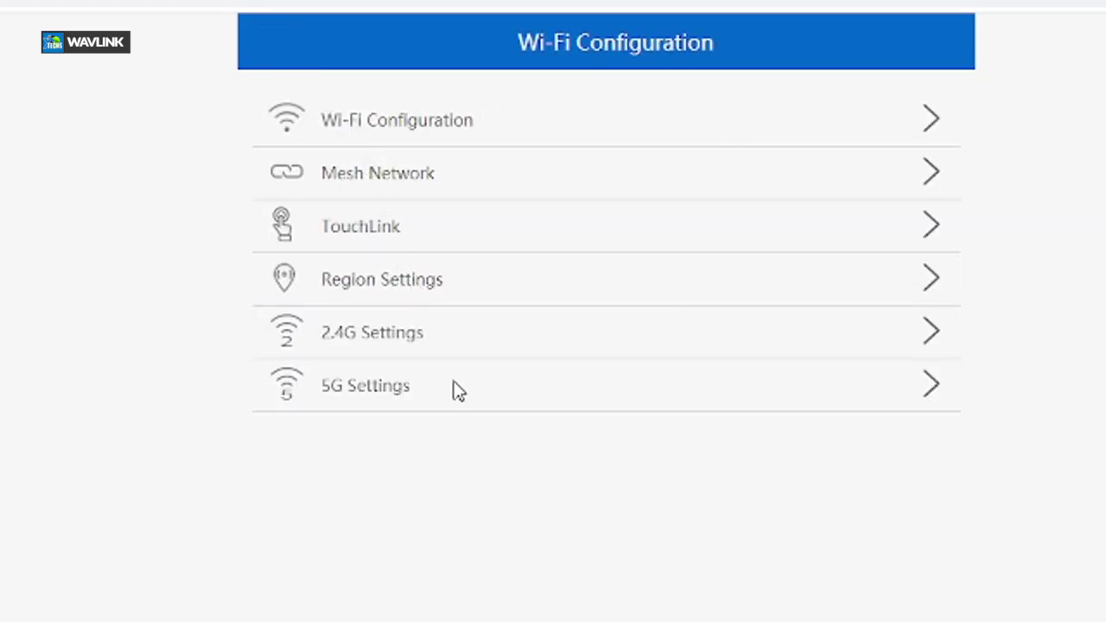
pyautogui.click(385, 395)
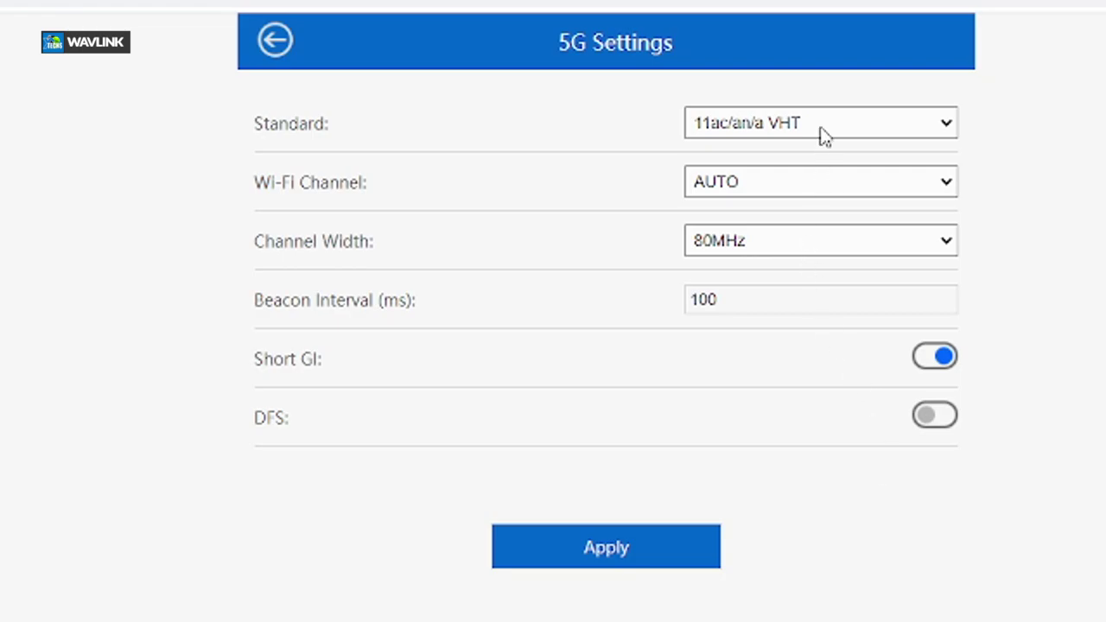
pyautogui.click(824, 136)
pyautogui.click(825, 137)
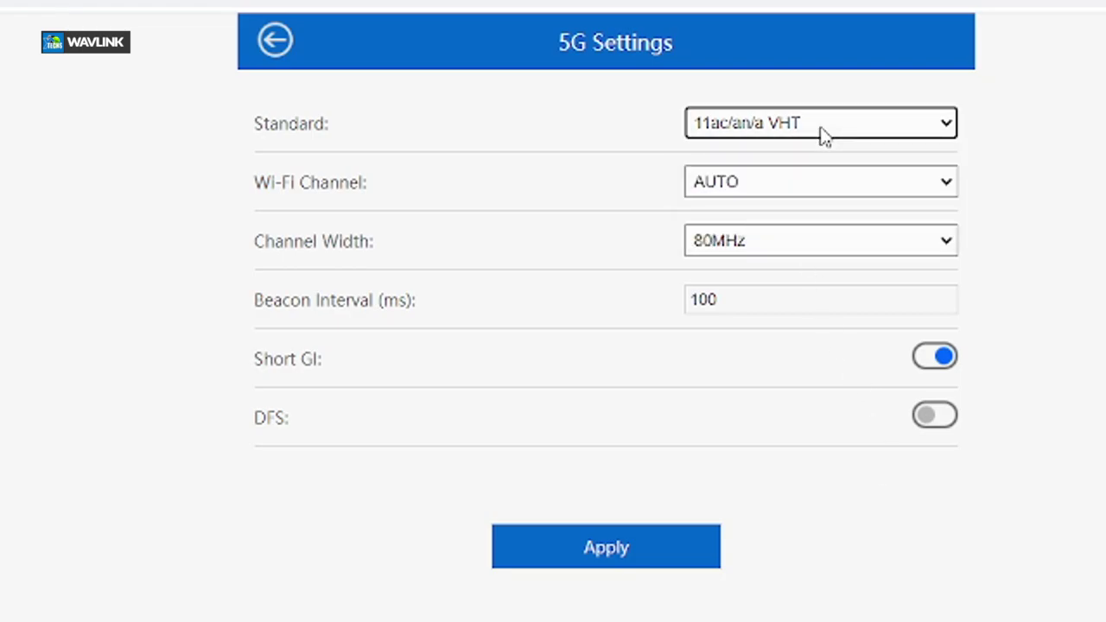
pyautogui.click(813, 186)
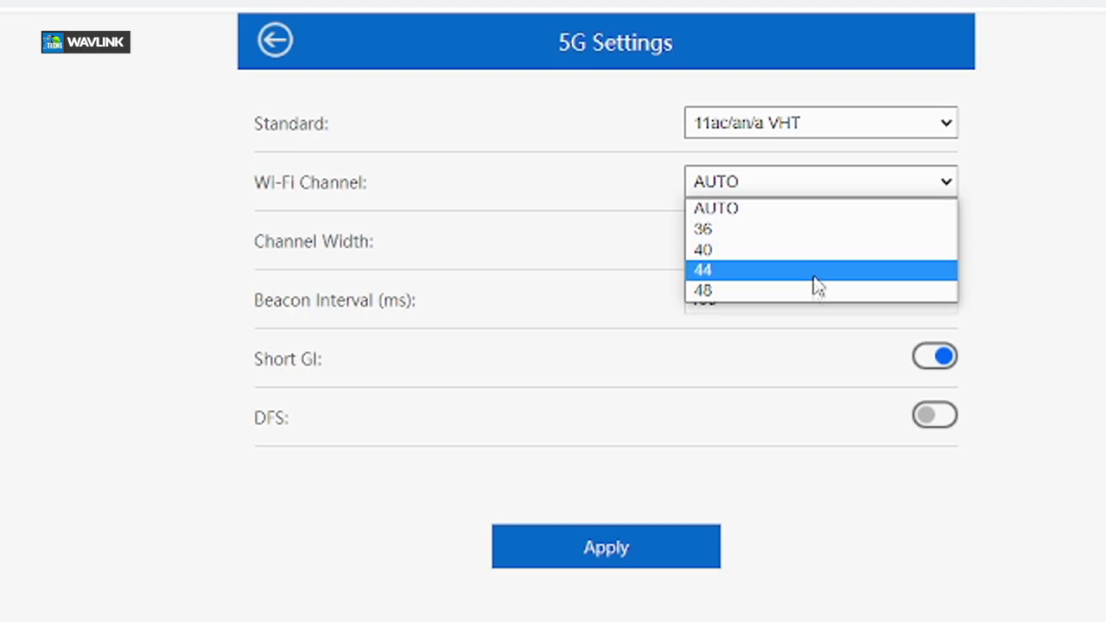
pyautogui.click(815, 292)
pyautogui.click(808, 182)
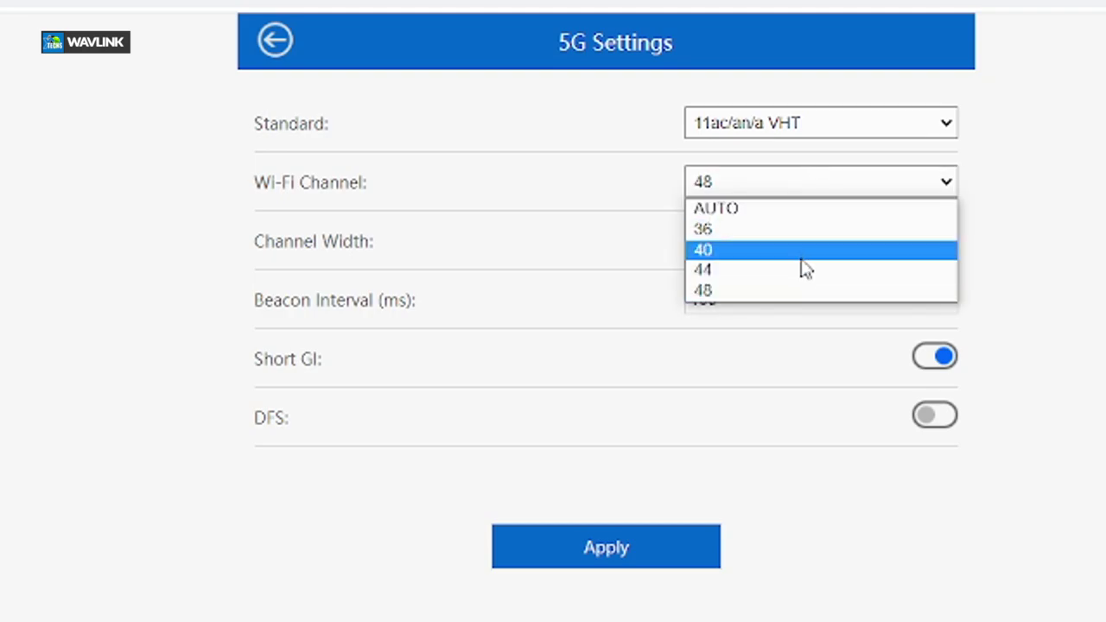
pyautogui.press('Escape')
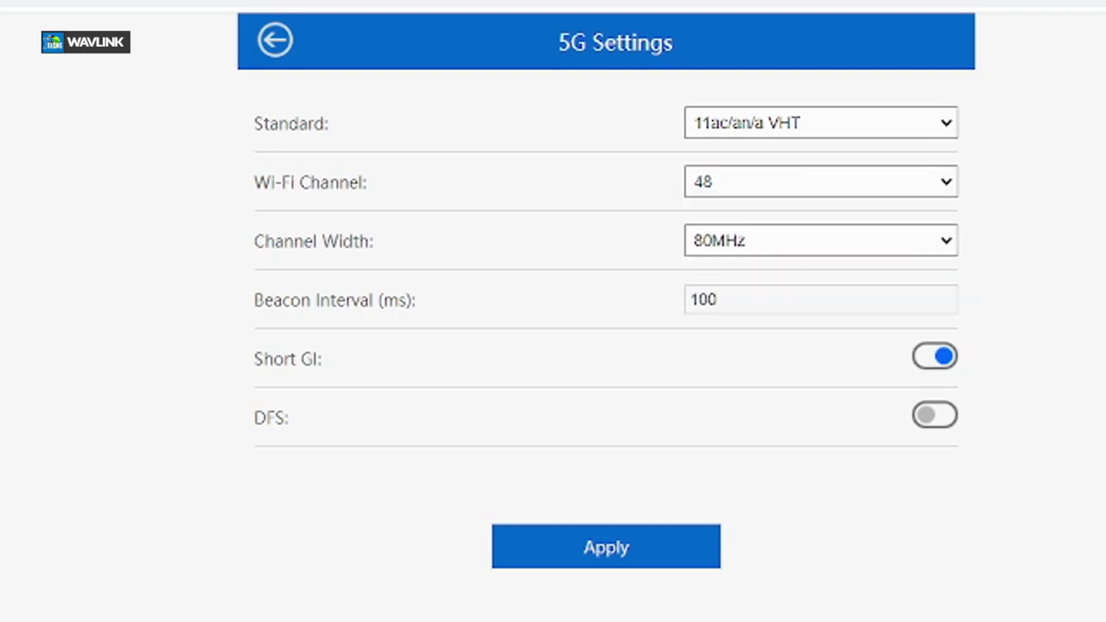
pyautogui.click(844, 178)
pyautogui.click(890, 208)
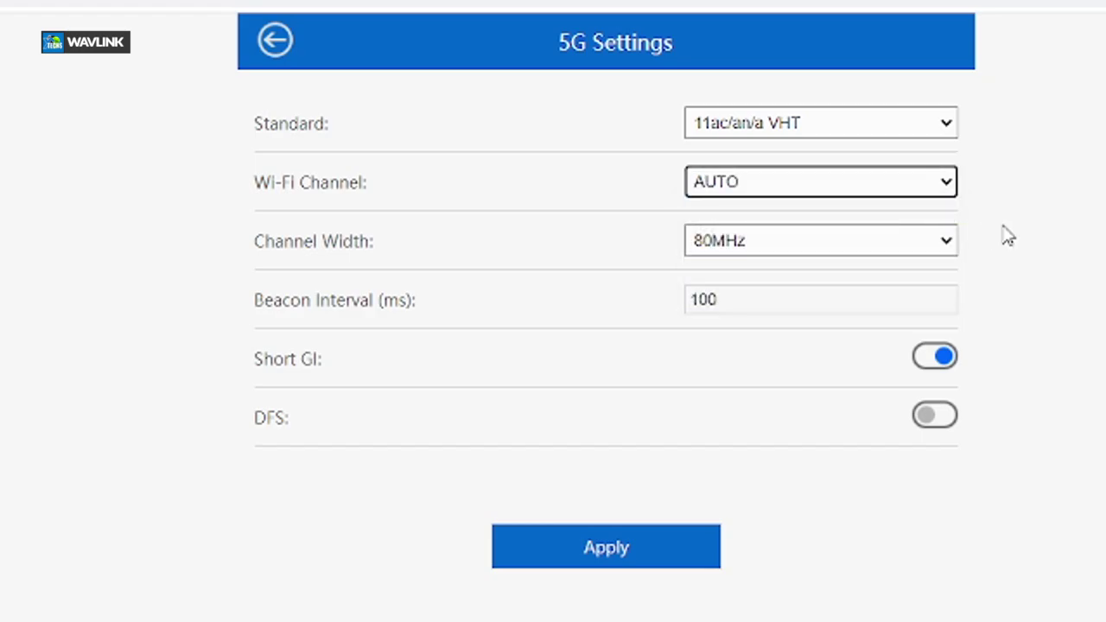
# Keep 80MHz width and beacon interval 100, apply the 5G settings, then refresh and log in
pyautogui.click(949, 243)
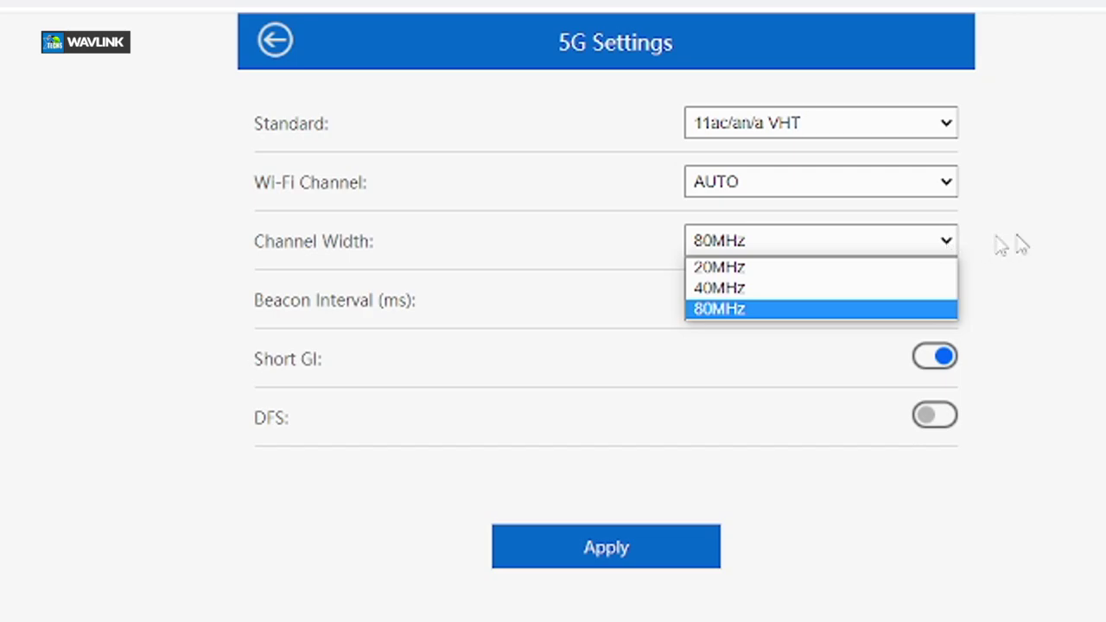
pyautogui.click(1056, 244)
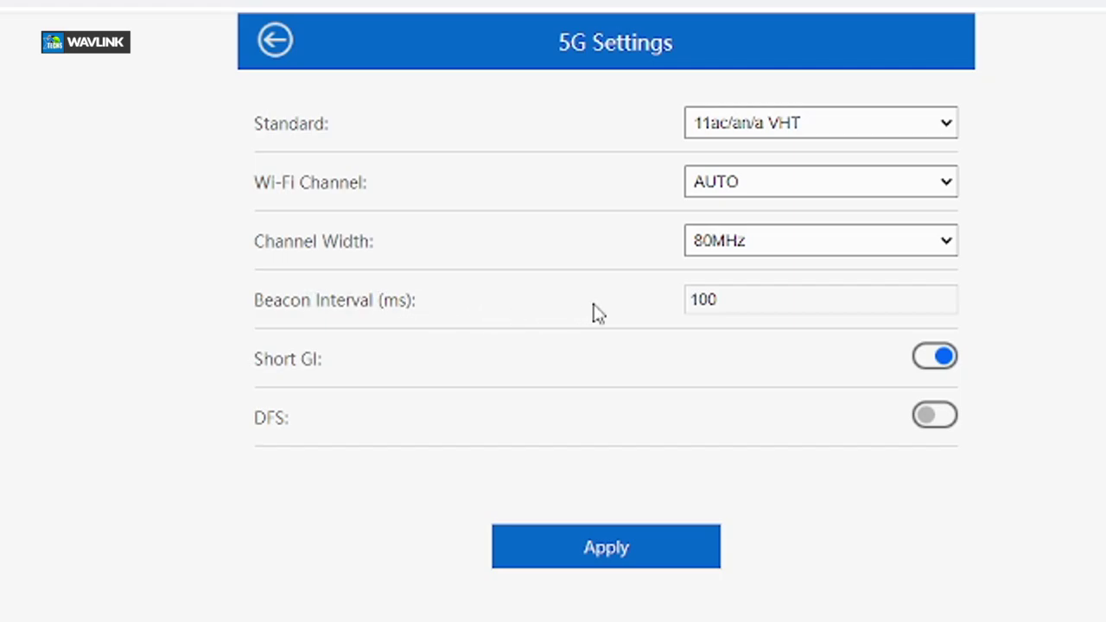
pyautogui.click(764, 300)
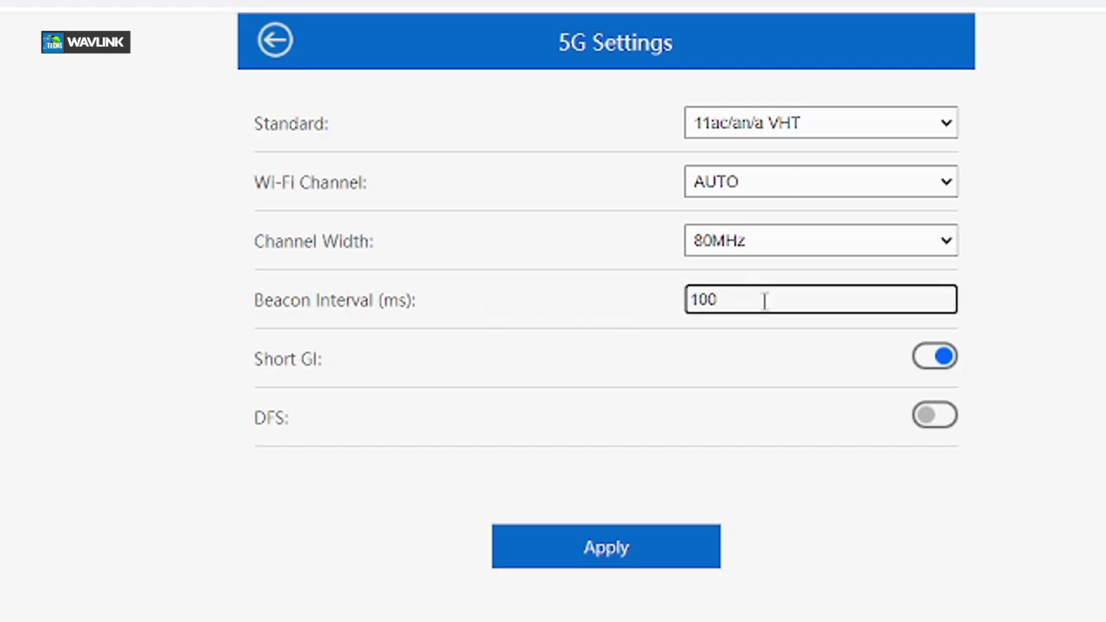
pyautogui.click(625, 562)
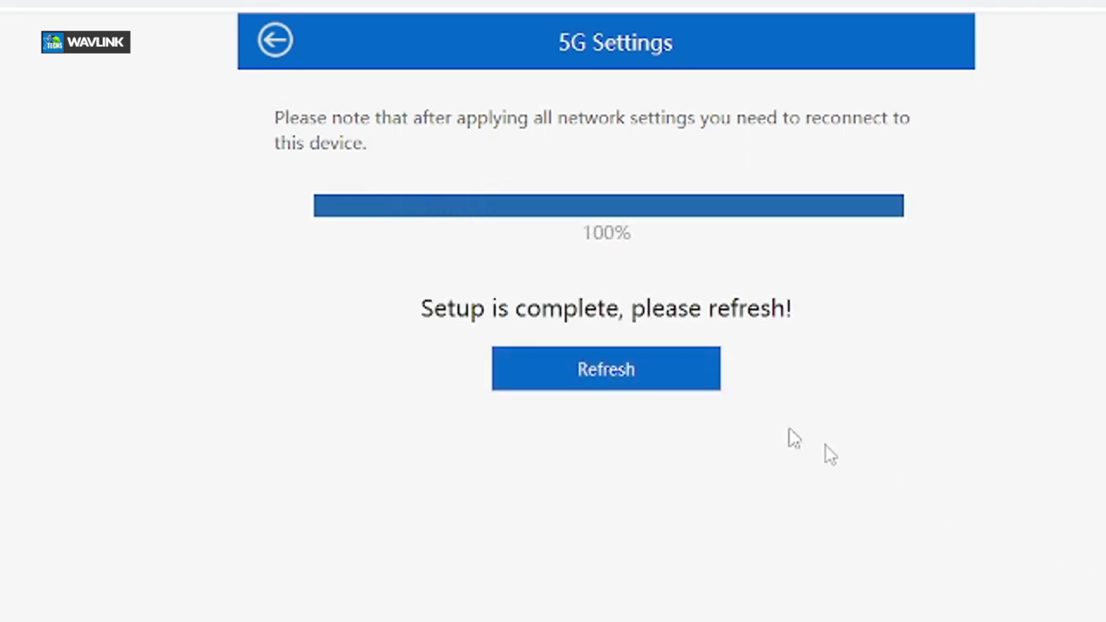
pyautogui.click(613, 376)
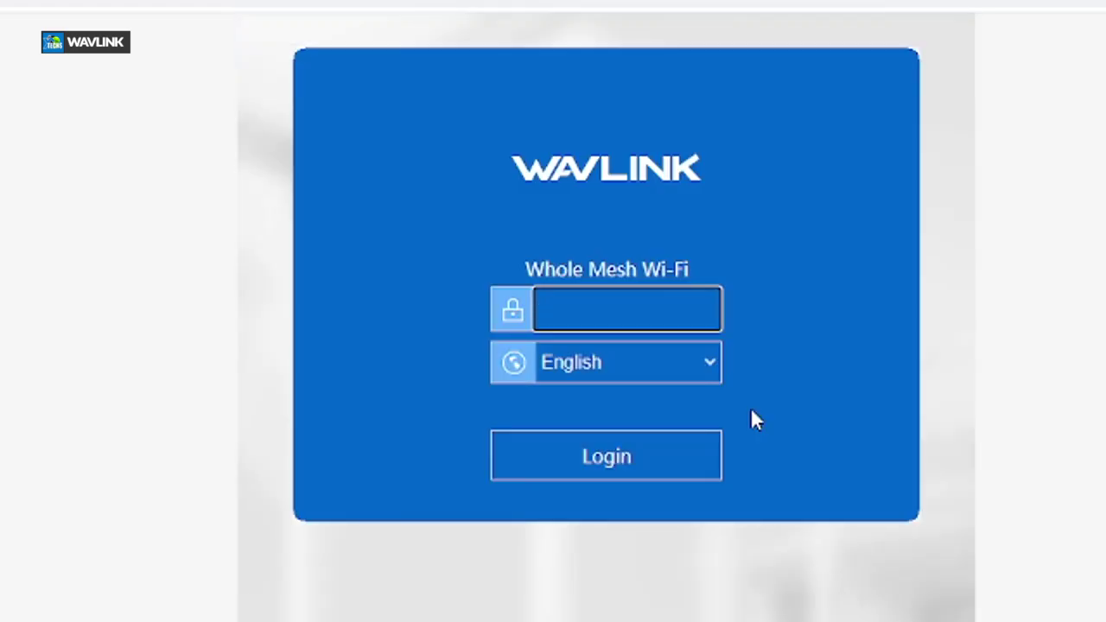
pyautogui.press('Return')
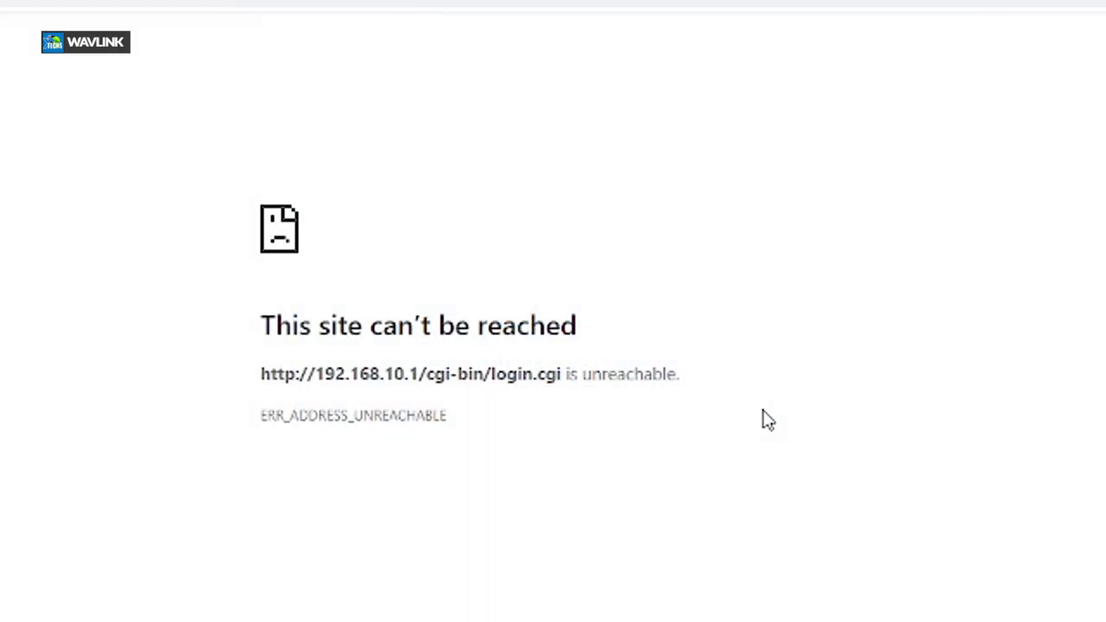